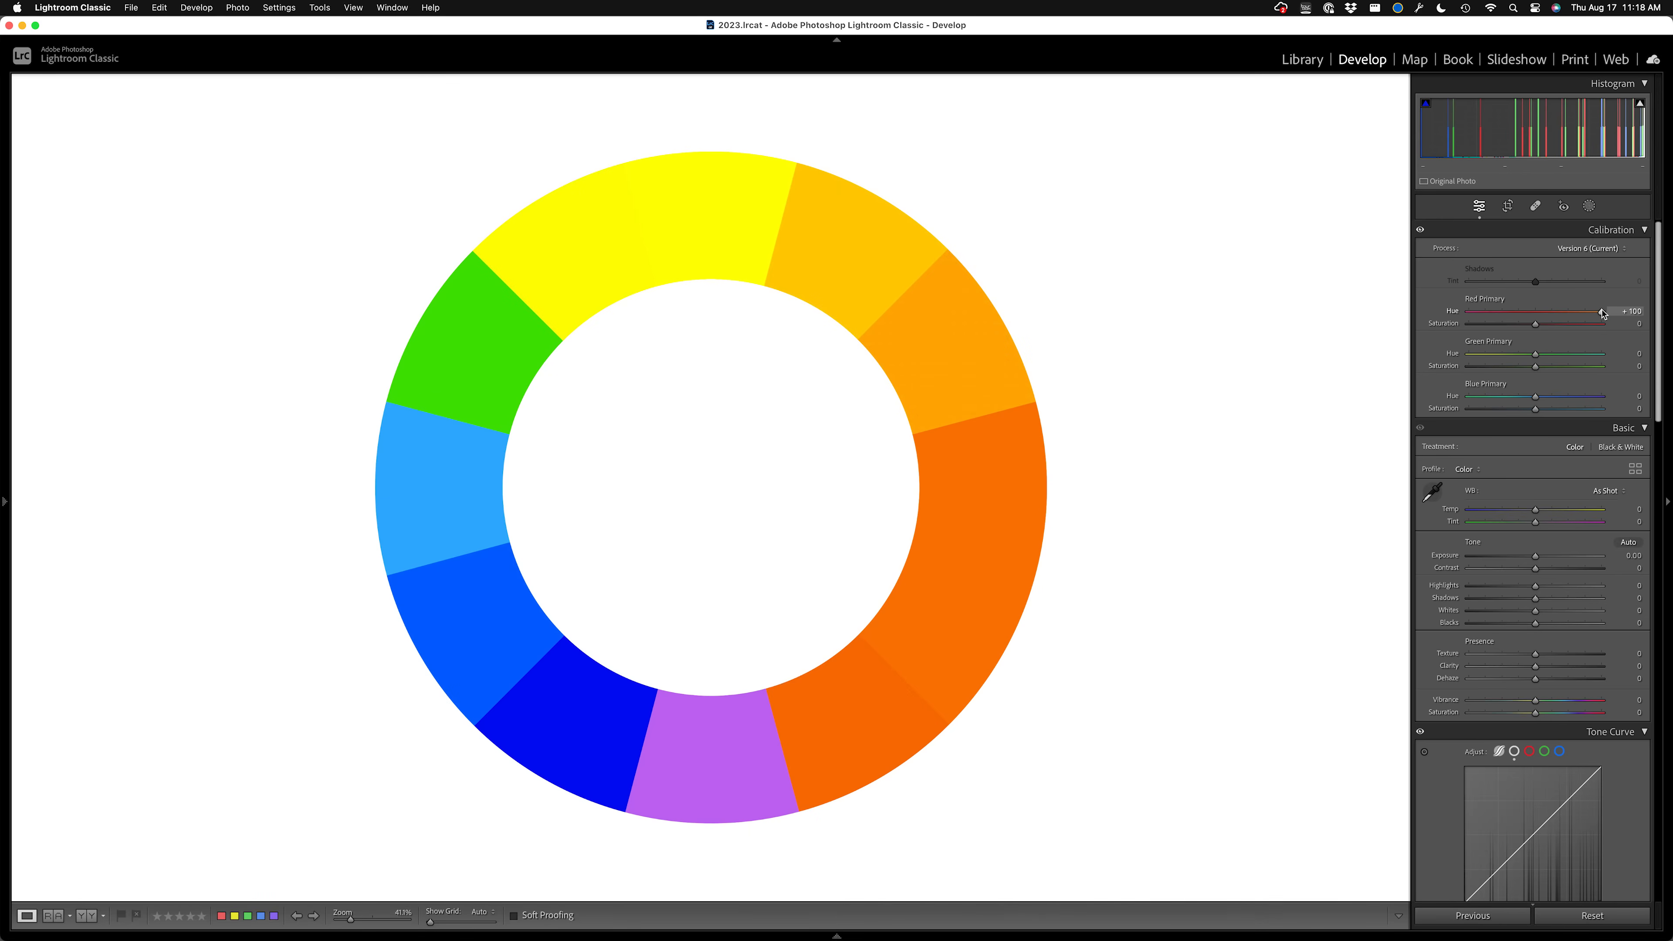
# - Sweep the Calibration Red Primary Hue to -100 on the colour wheel image and reset it to 0
pyautogui.moveTo(1601, 311); pyautogui.dragTo(1452, 323)
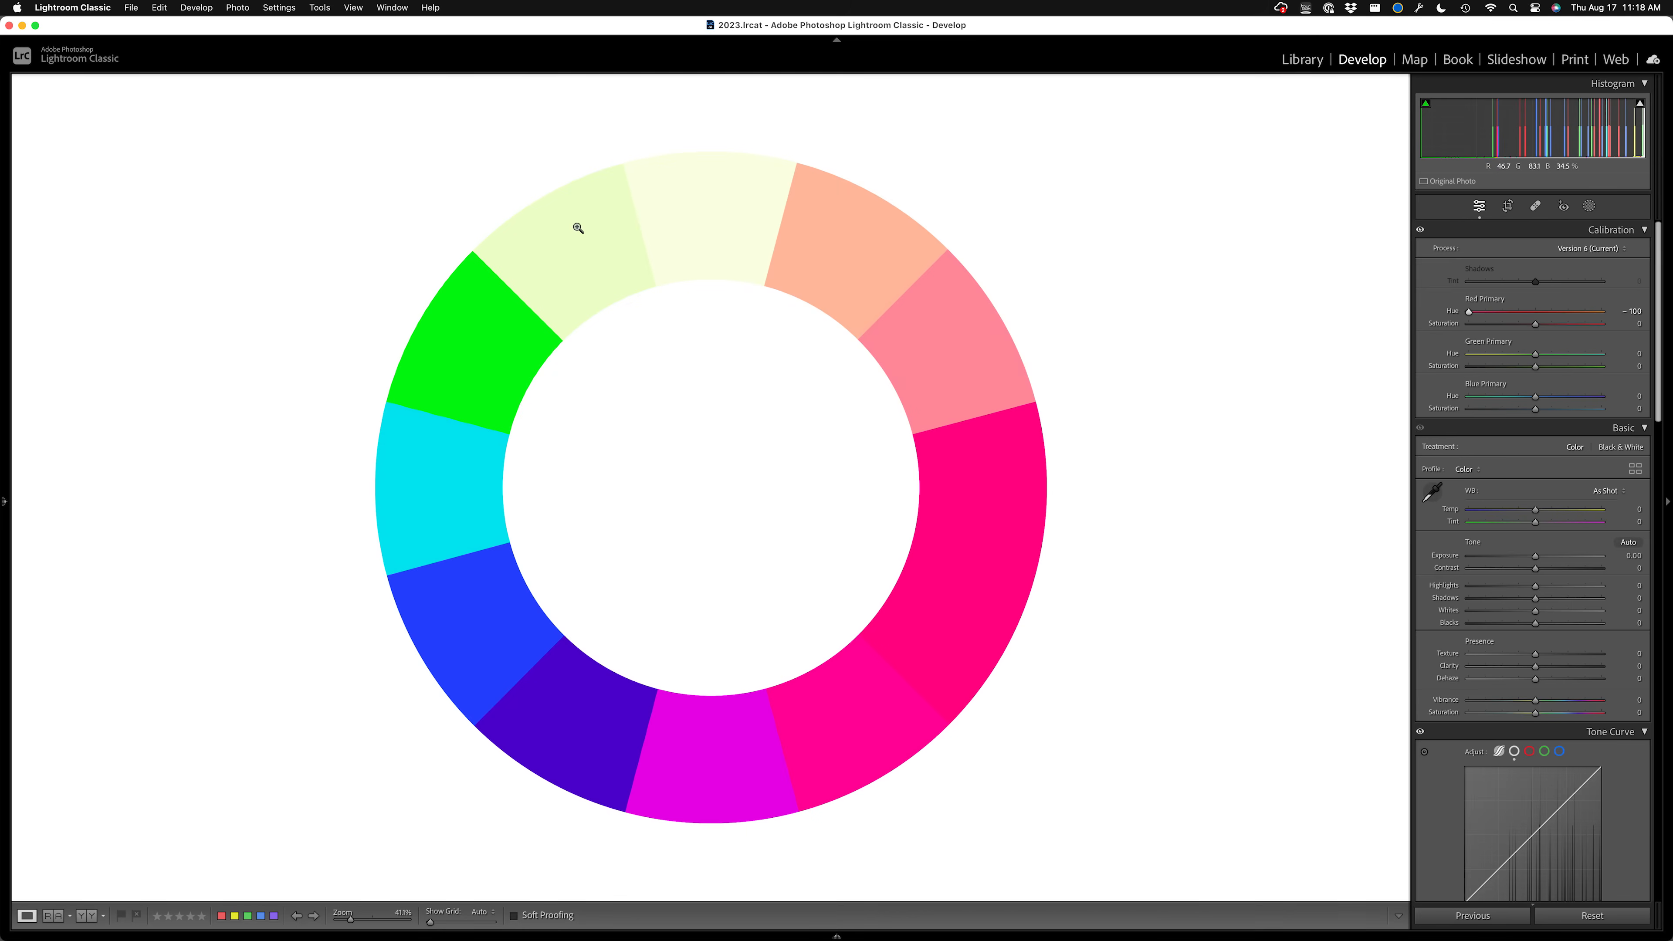
pyautogui.moveTo(1469, 315); pyautogui.dragTo(1671, 353)
pyautogui.doubleClick(1567, 312)
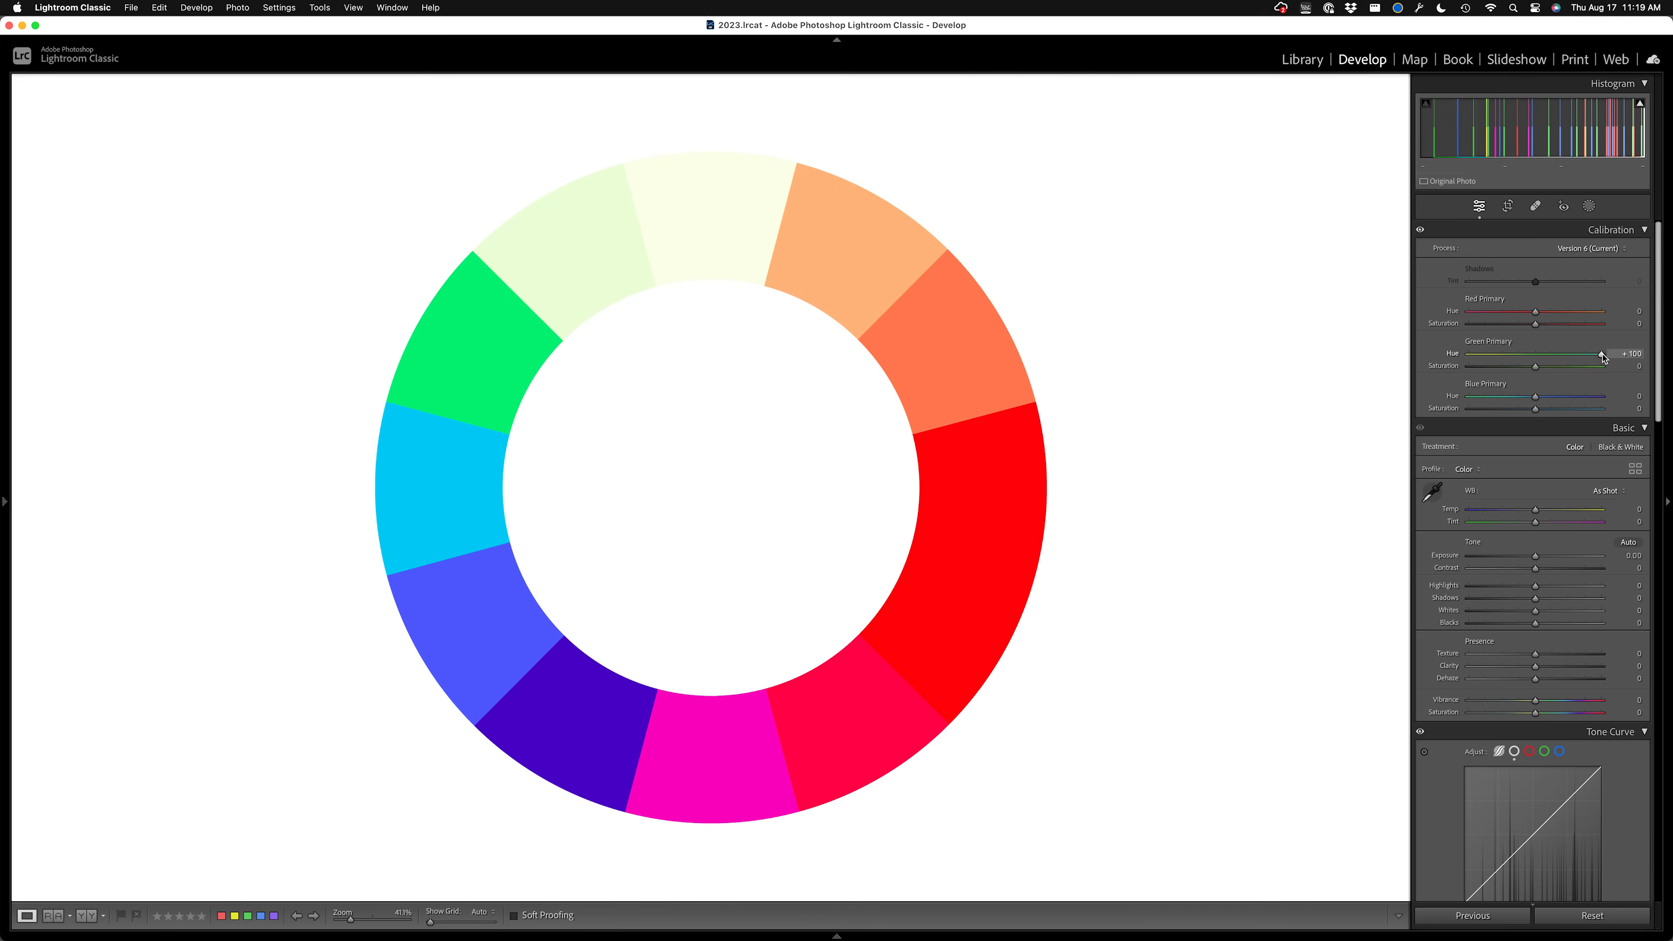
# - Sweep the Calibration Green Primary Hue down from +100 to -100 on the colour wheel and reset it to 0
pyautogui.moveTo(1603, 358); pyautogui.dragTo(1339, 375)
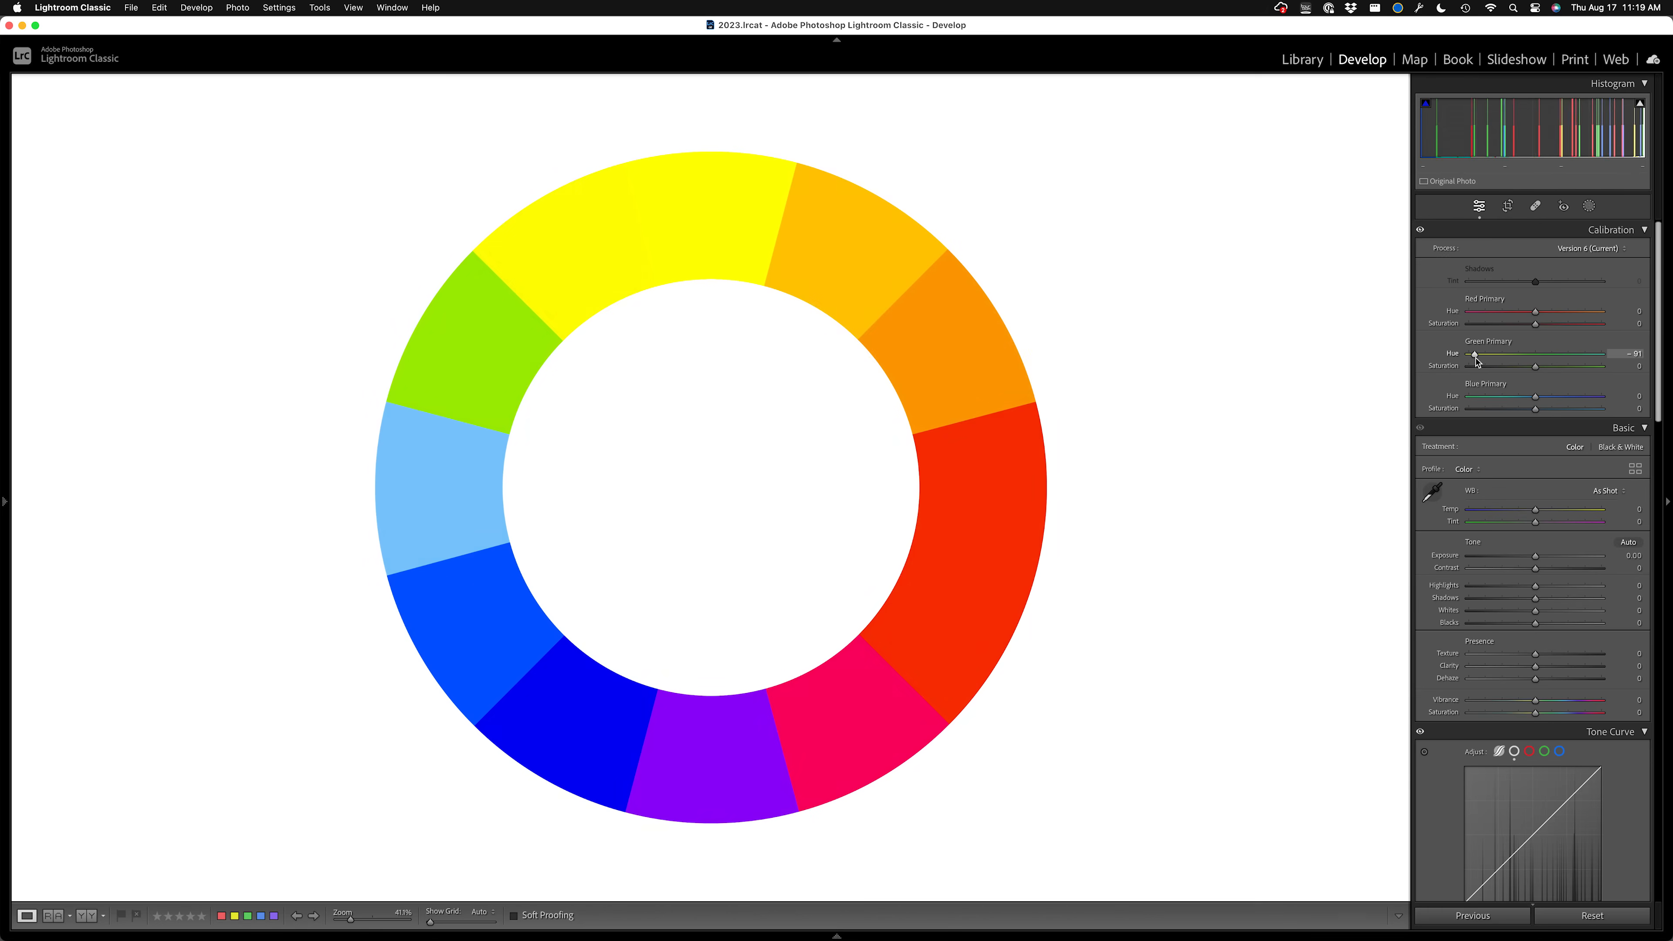
pyautogui.moveTo(1469, 354); pyautogui.dragTo(1465, 402)
pyautogui.doubleClick(1532, 358)
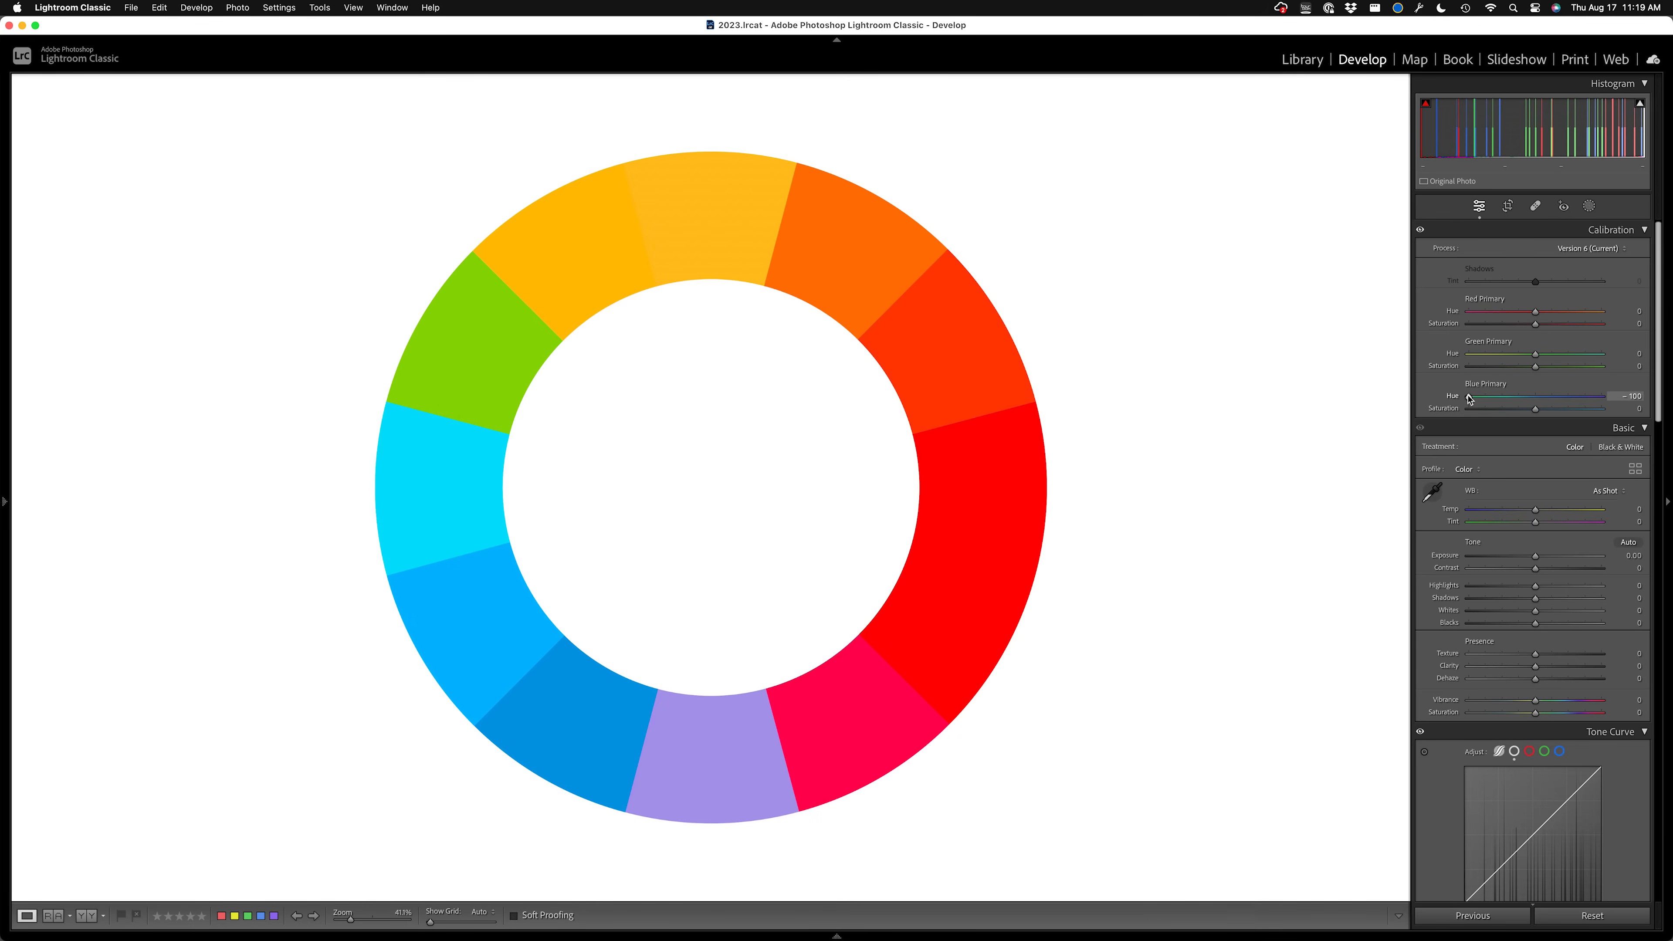
# - Set the Calibration Blue Primary Hue to +100 and examine the shifted blue segments of the colour wheel
pyautogui.moveTo(1469, 396); pyautogui.dragTo(1634, 388)
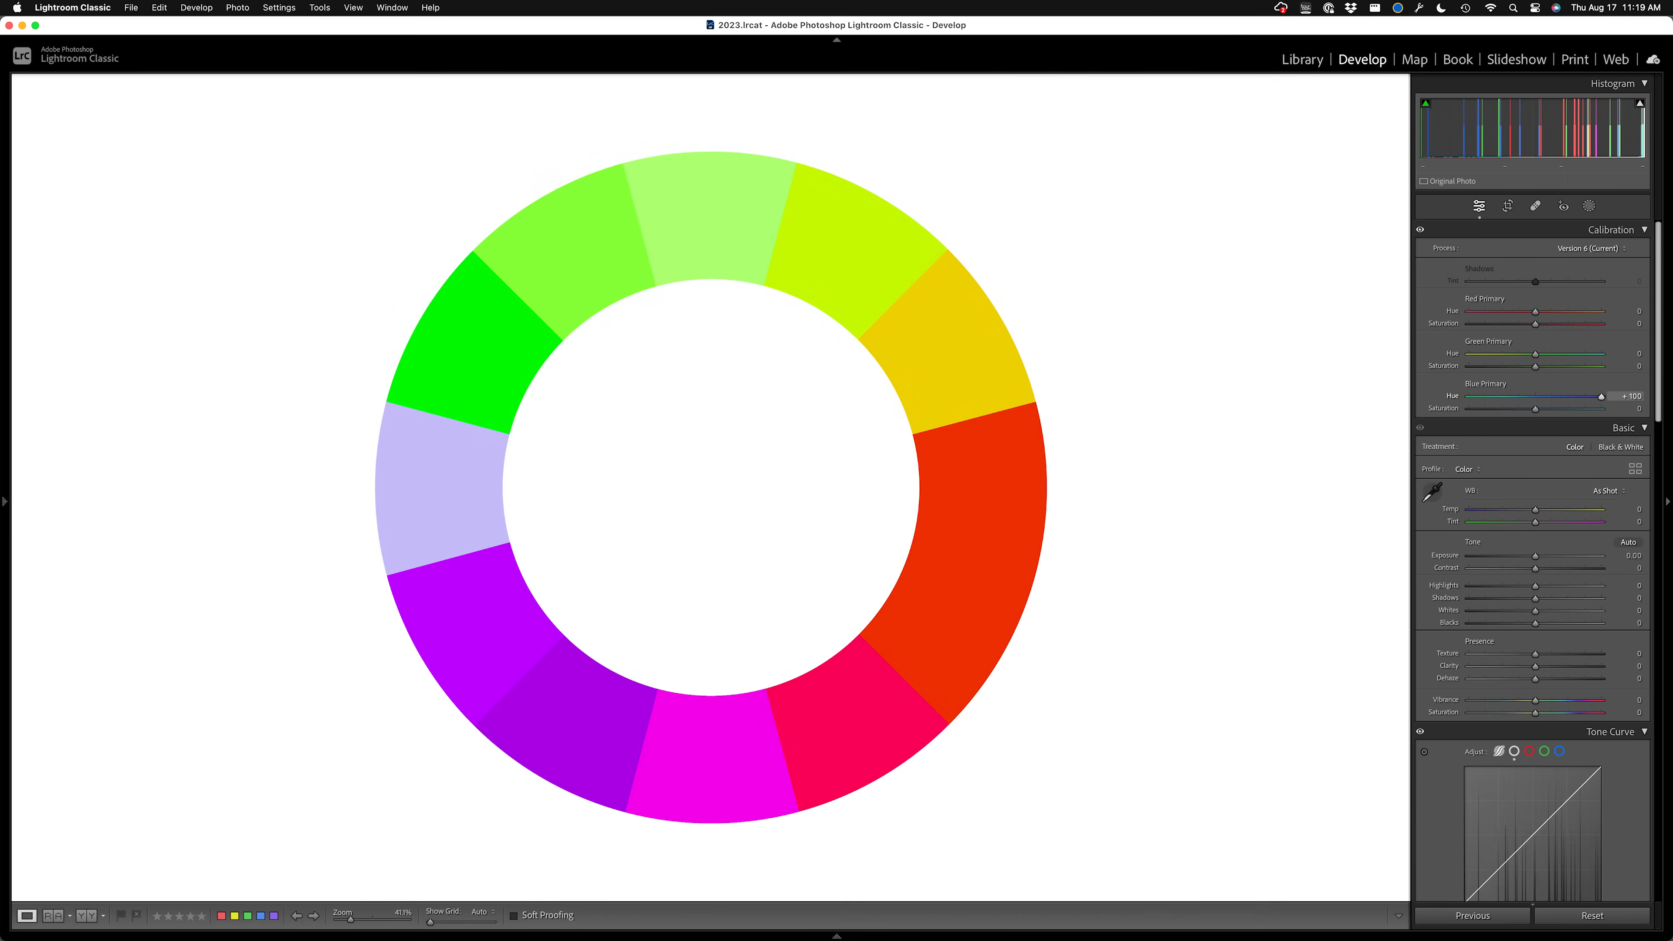
pyautogui.moveTo(630, 689); pyautogui.dragTo(564, 542)
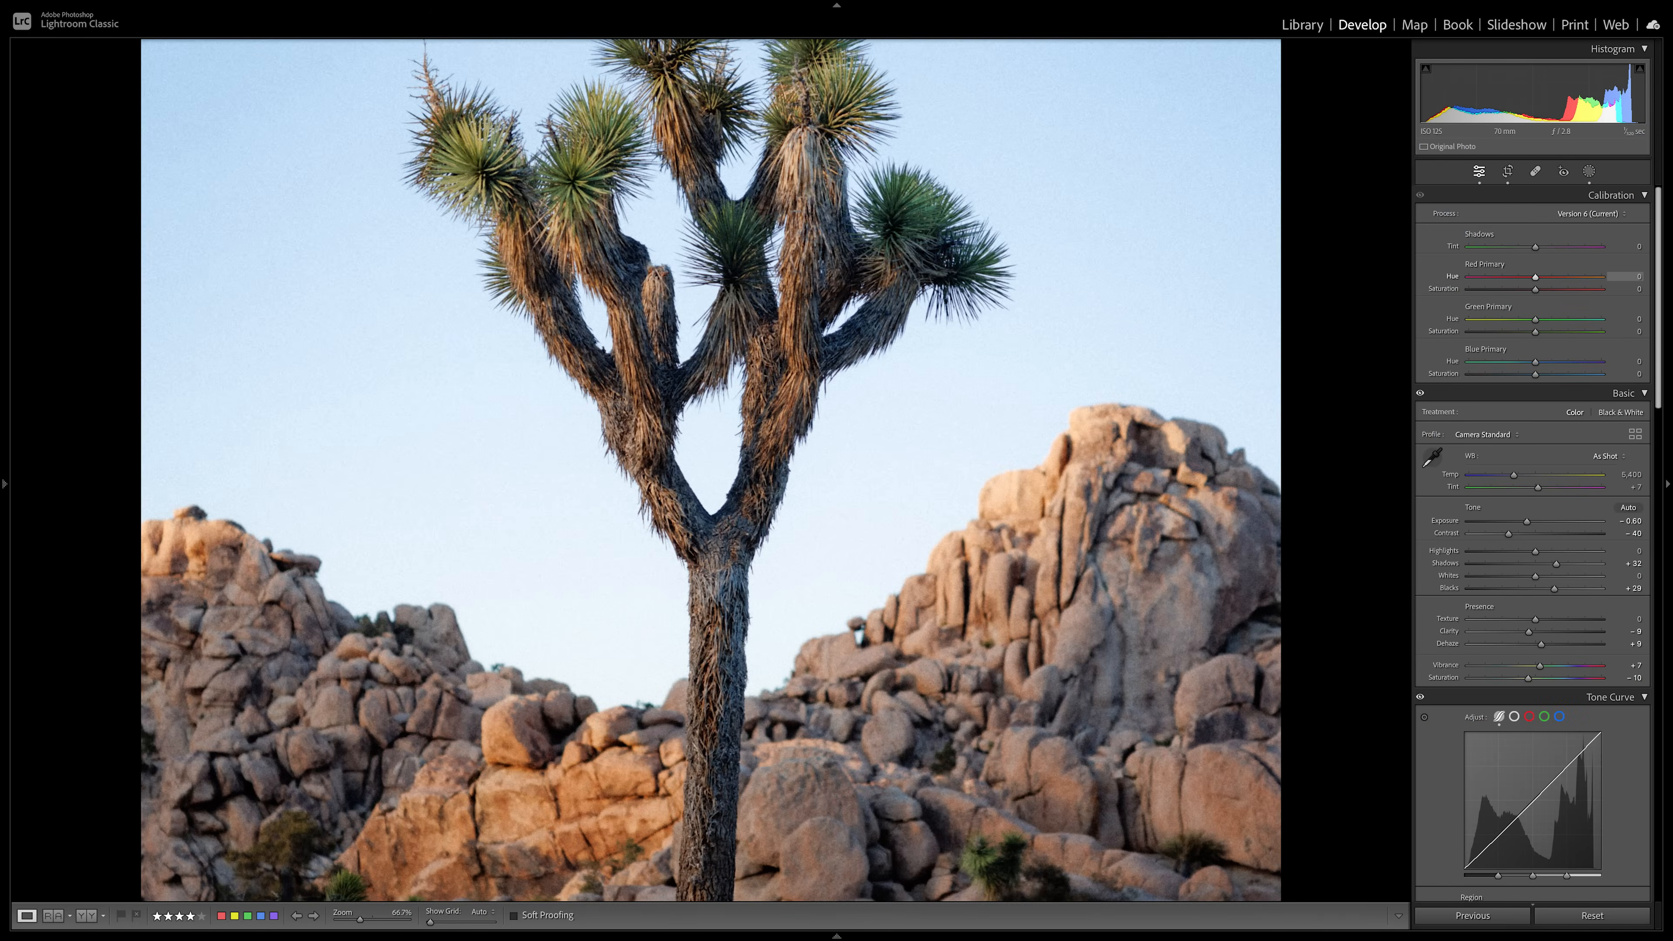
# - Try the Red Primary Hue at +100 and -100 on the Joshua tree photo, and return it to 0
pyautogui.moveTo(1538, 277); pyautogui.dragTo(1617, 277)
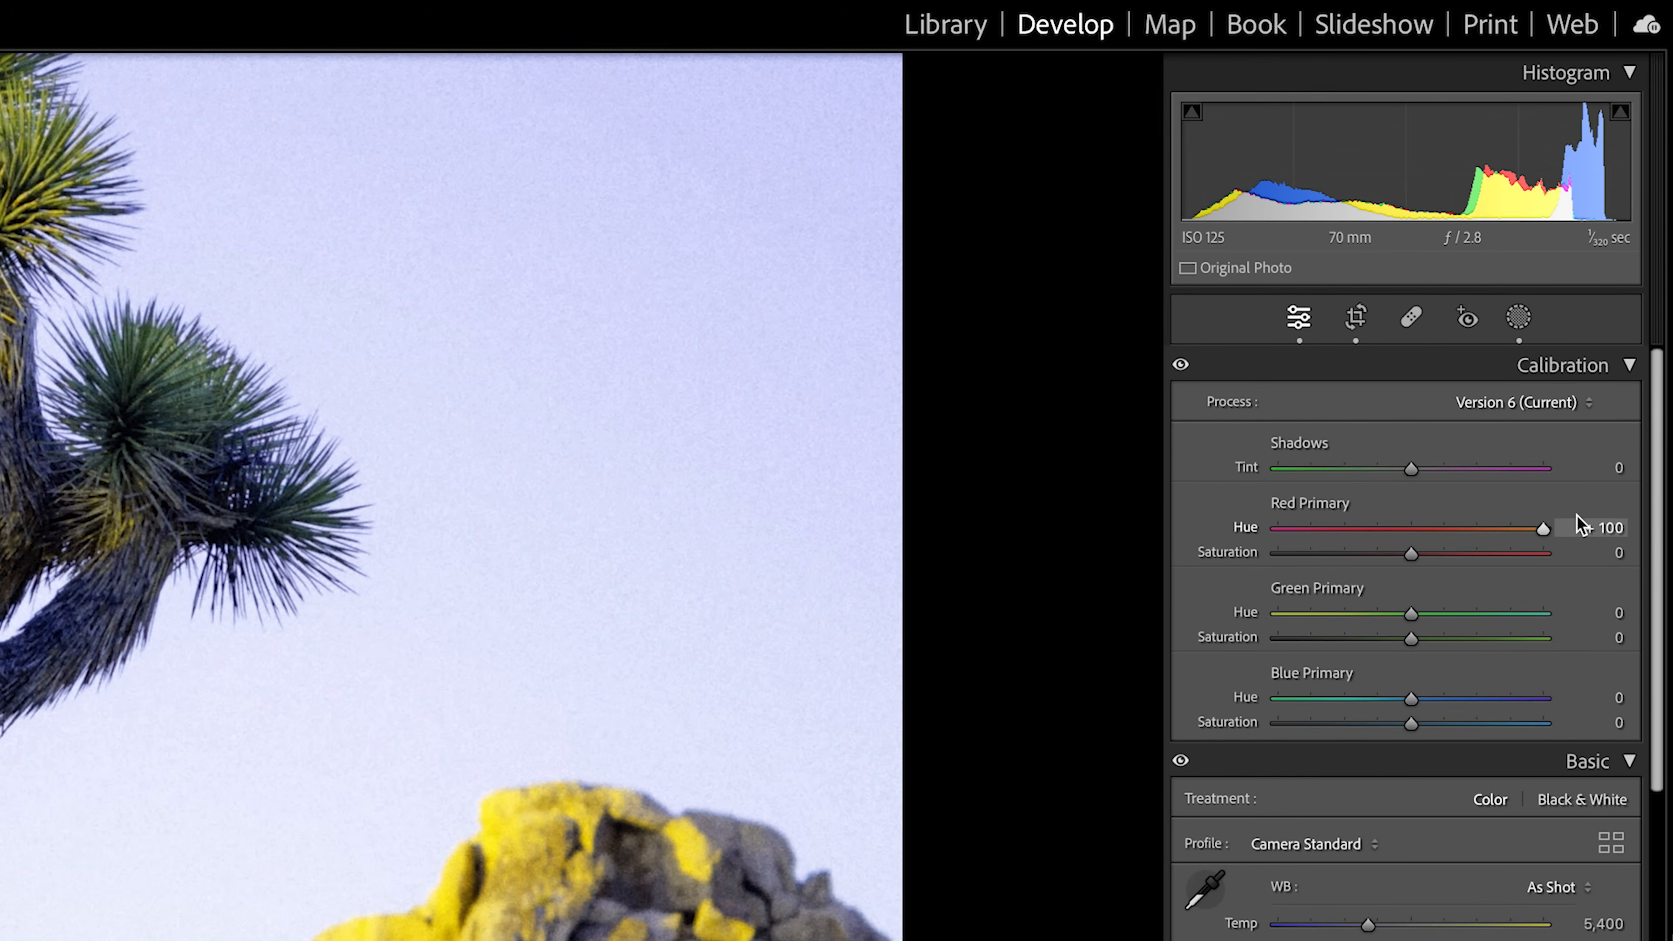
pyautogui.moveTo(1581, 525); pyautogui.dragTo(1020, 534)
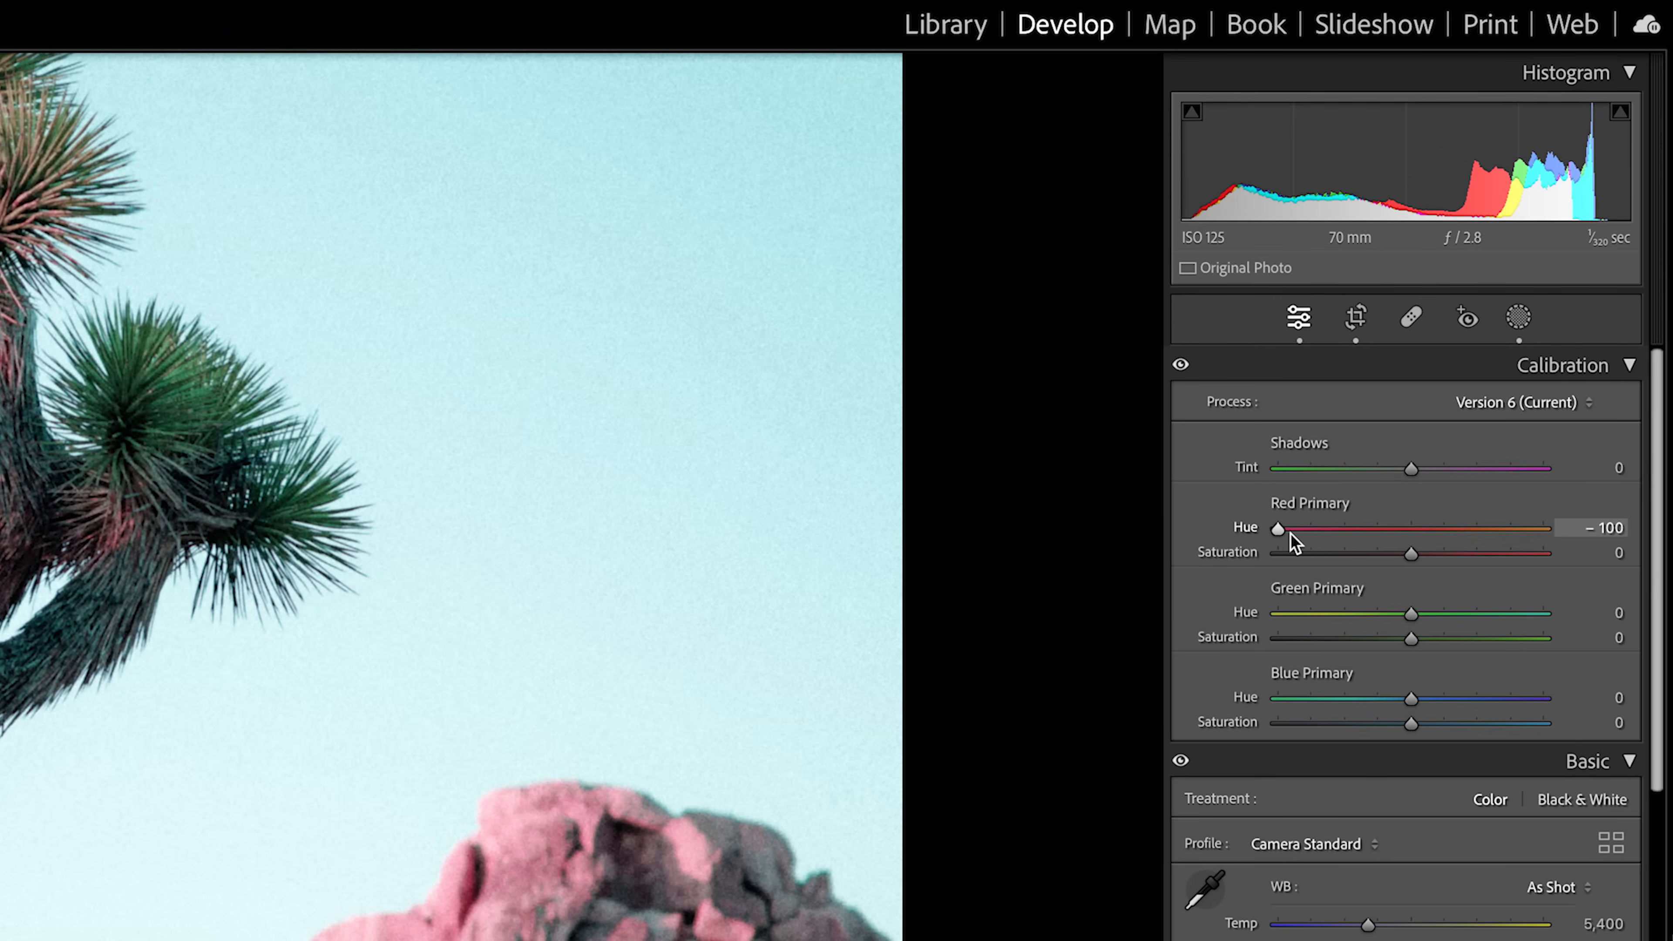
pyautogui.moveTo(1278, 530); pyautogui.dragTo(1333, 533)
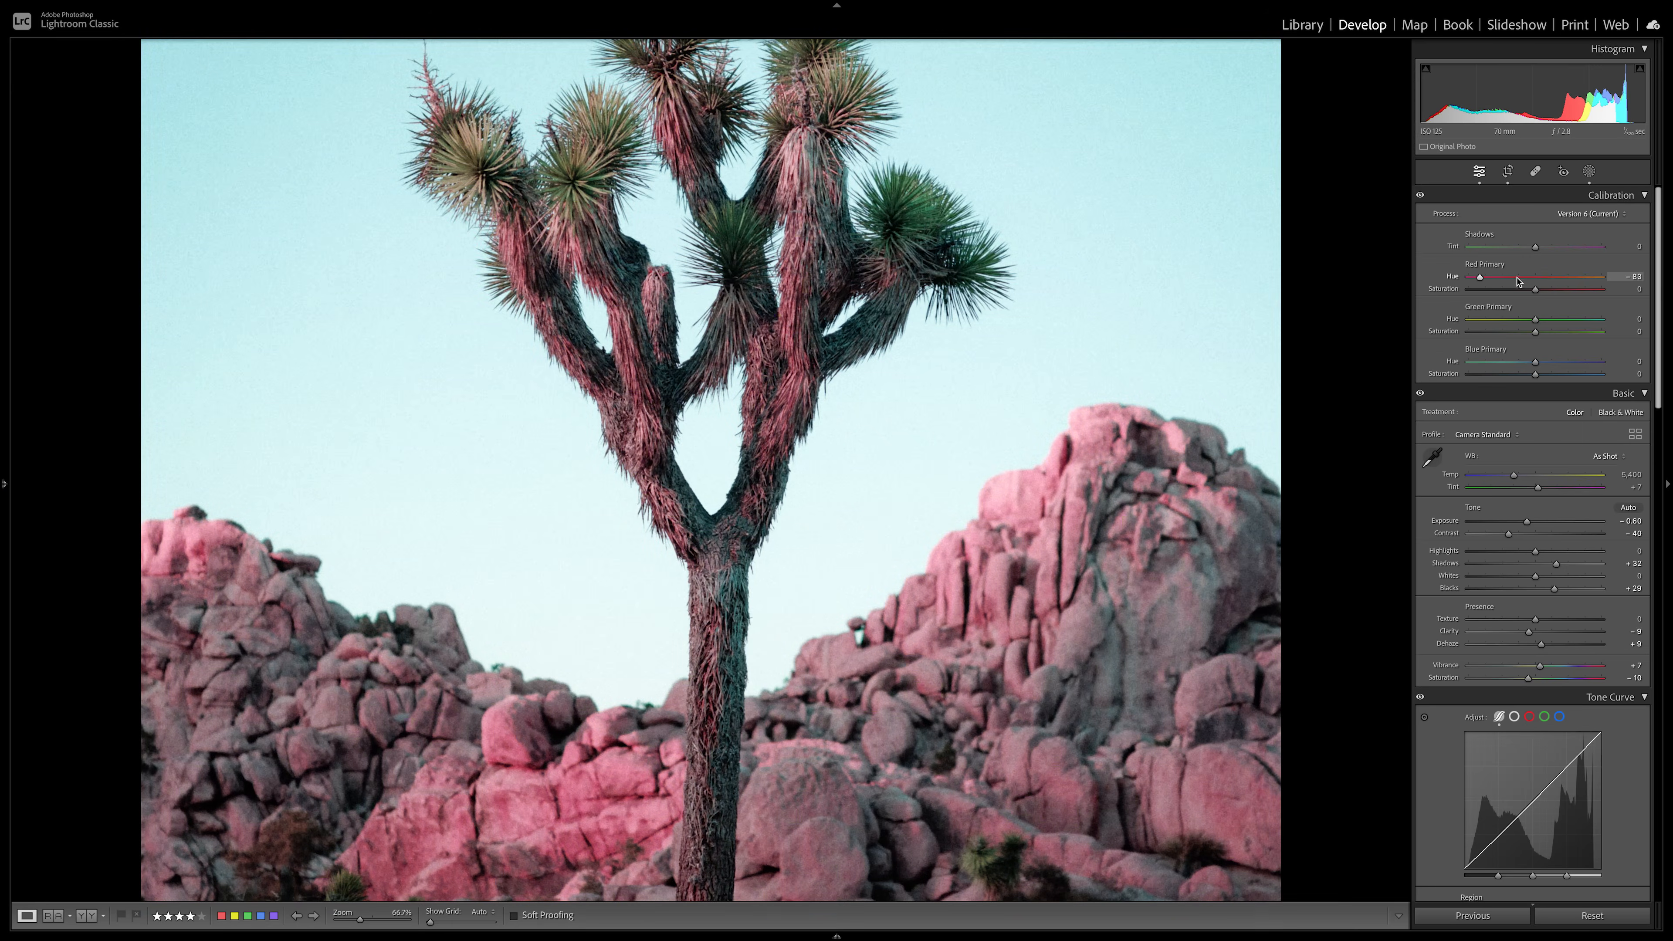
pyautogui.moveTo(1518, 281)
pyautogui.mouseDown()
pyautogui.moveTo(1601, 280)
pyautogui.moveTo(1521, 280)
pyautogui.mouseUp()
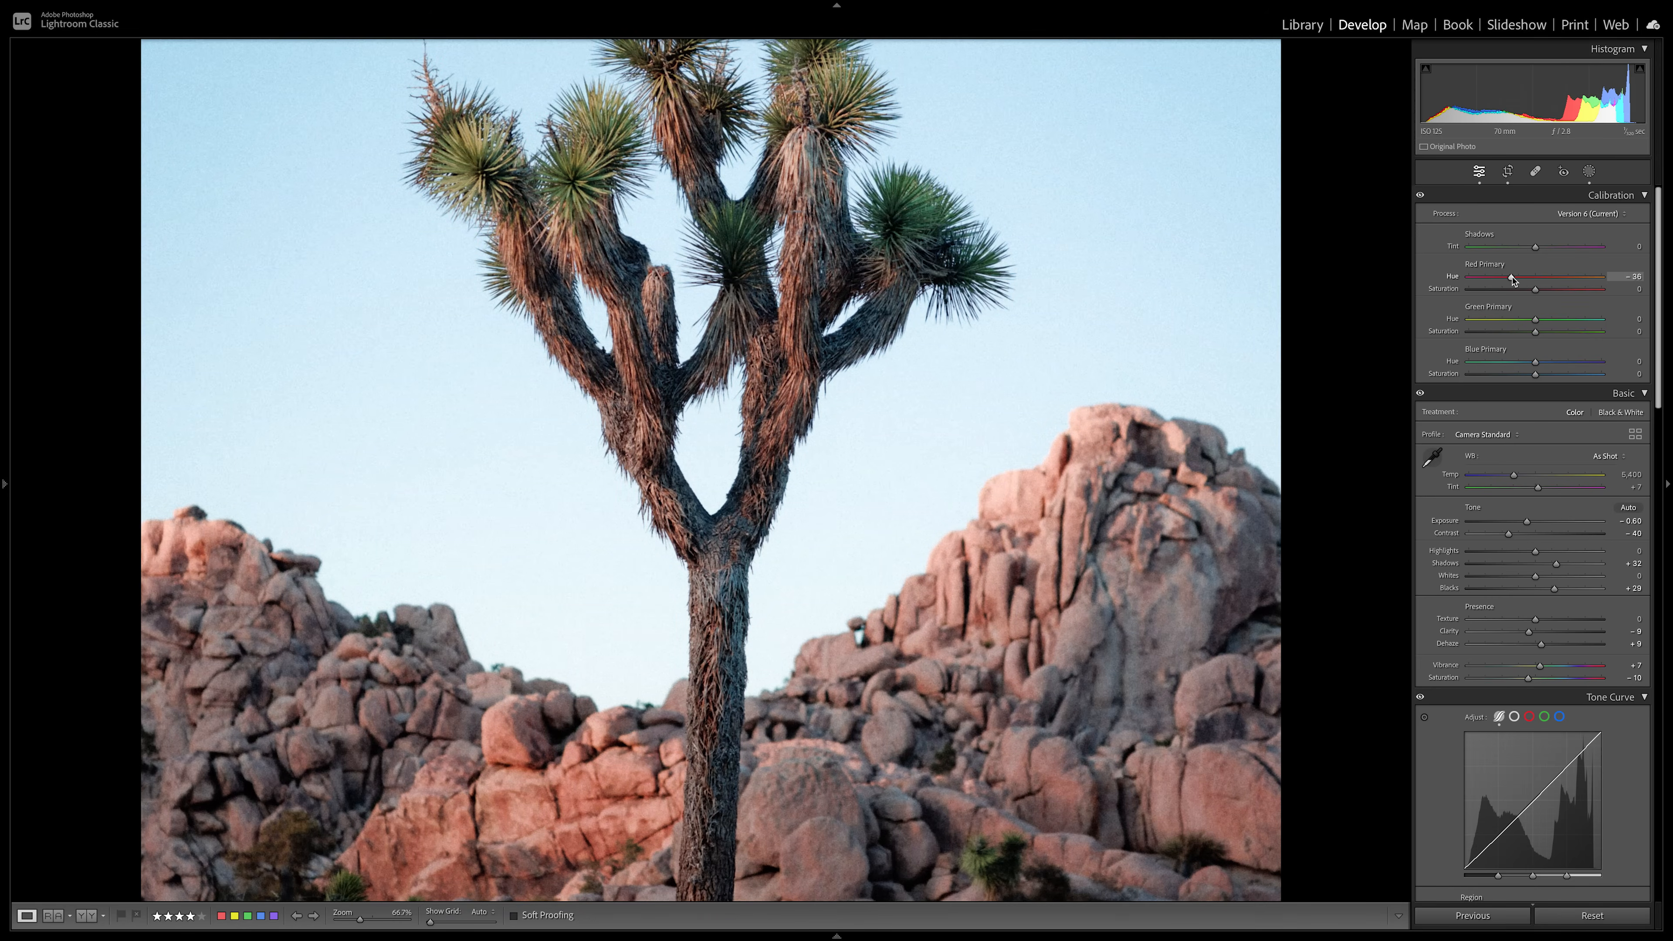
pyautogui.moveTo(1510, 281)
pyautogui.mouseDown()
pyautogui.moveTo(1532, 276)
pyautogui.moveTo(1461, 283)
pyautogui.moveTo(1594, 278)
pyautogui.moveTo(1497, 284)
pyautogui.moveTo(1514, 284)
pyautogui.mouseUp()
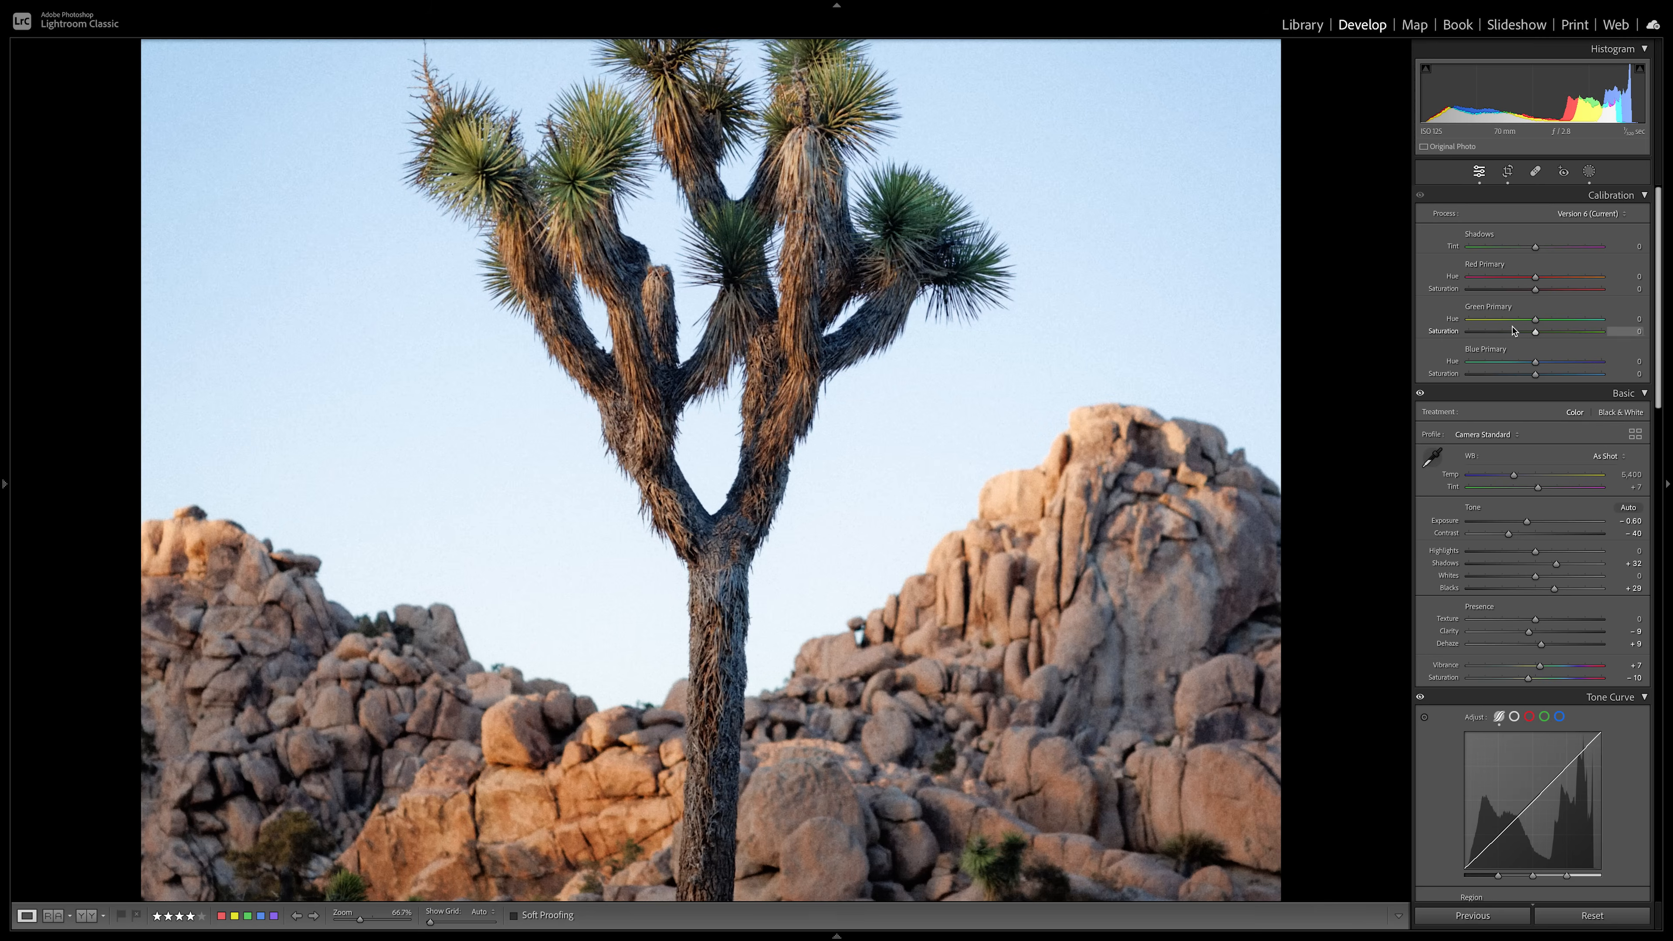
# - Set the Joshua tree photo's Green Primary Hue to +34 and Green Primary Saturation to +52 in Calibration
pyautogui.moveTo(1548, 320); pyautogui.dragTo(1638, 323)
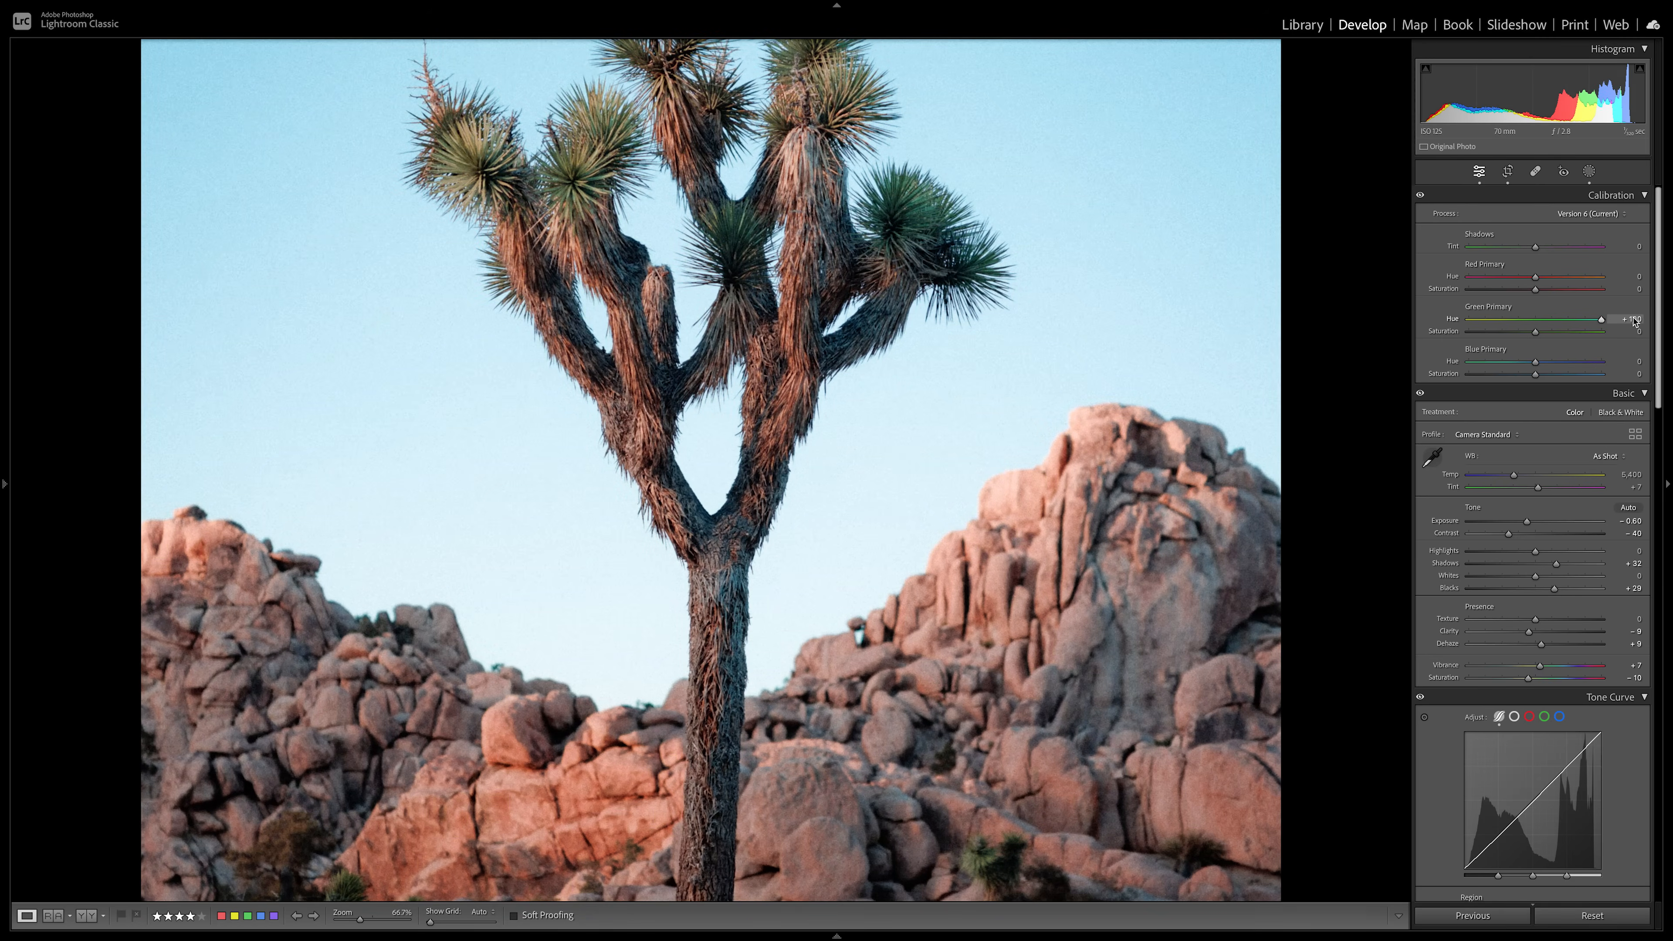
pyautogui.moveTo(1604, 324); pyautogui.dragTo(1580, 325)
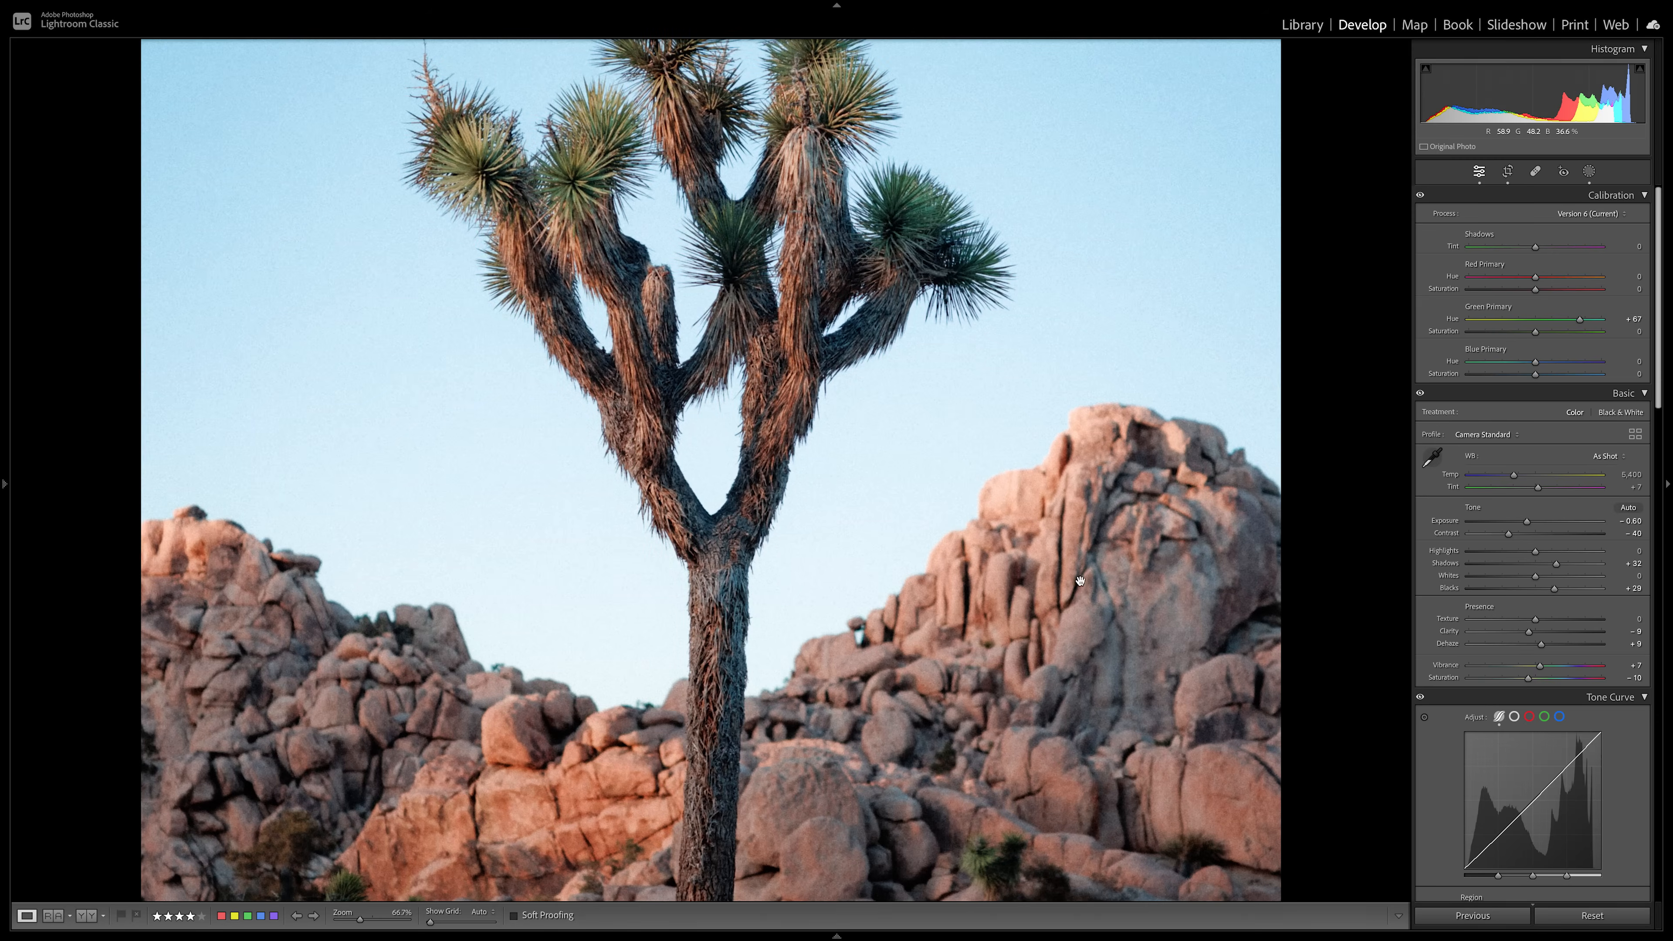
pyautogui.moveTo(1581, 321); pyautogui.dragTo(1538, 320)
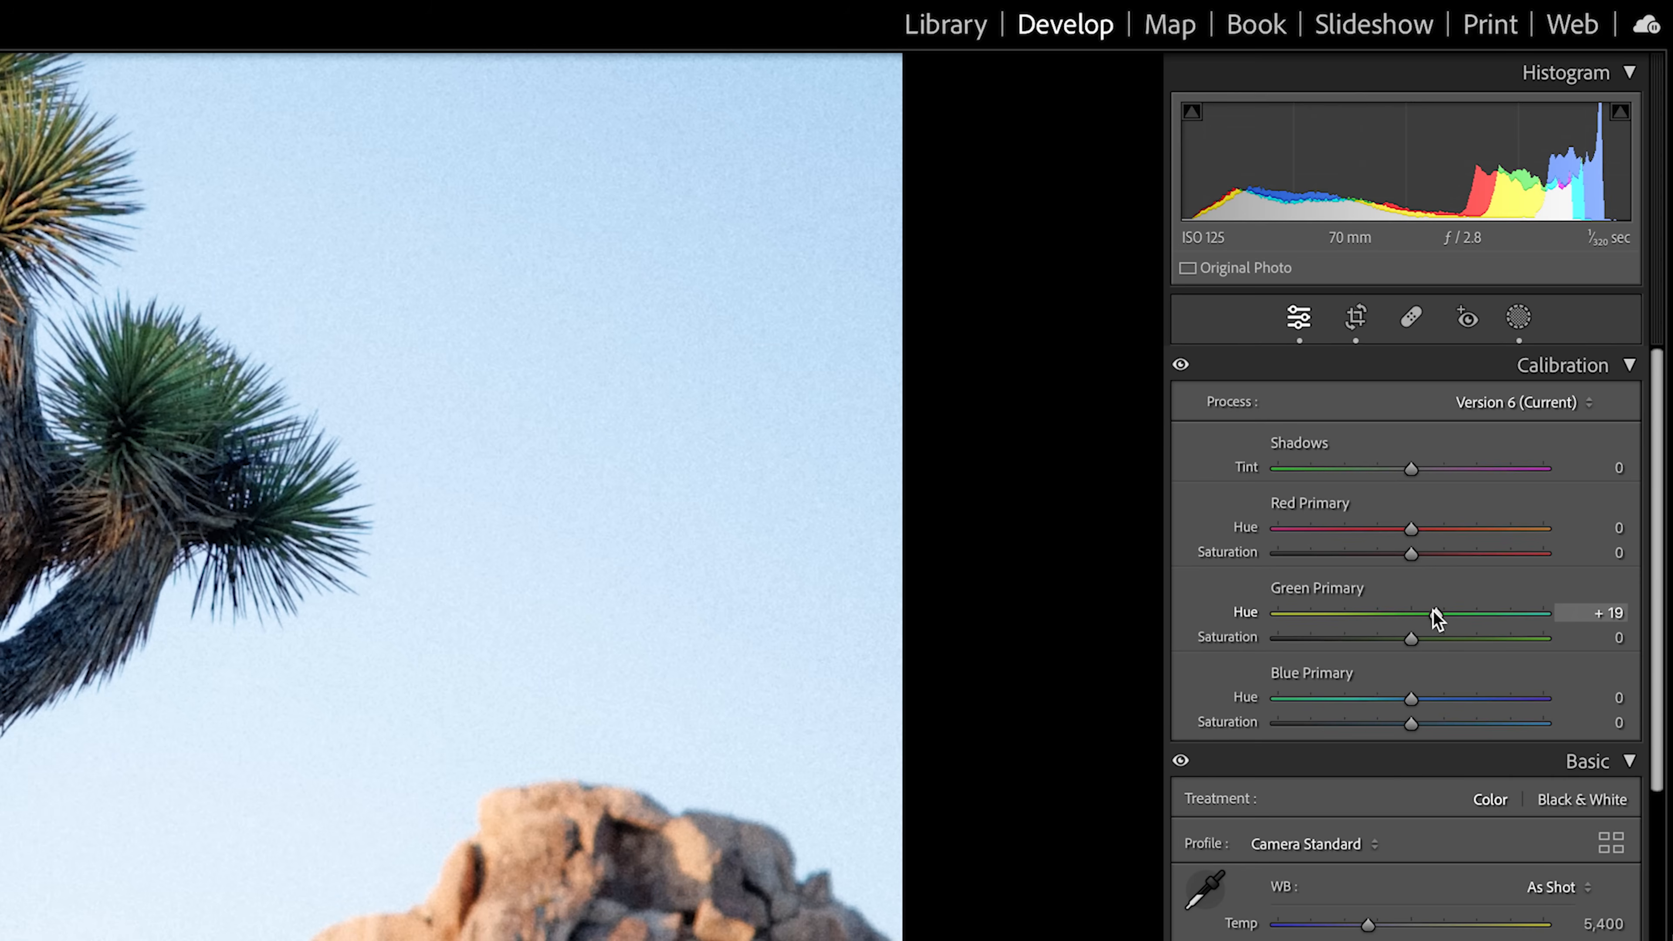
pyautogui.moveTo(1413, 614); pyautogui.dragTo(1456, 615)
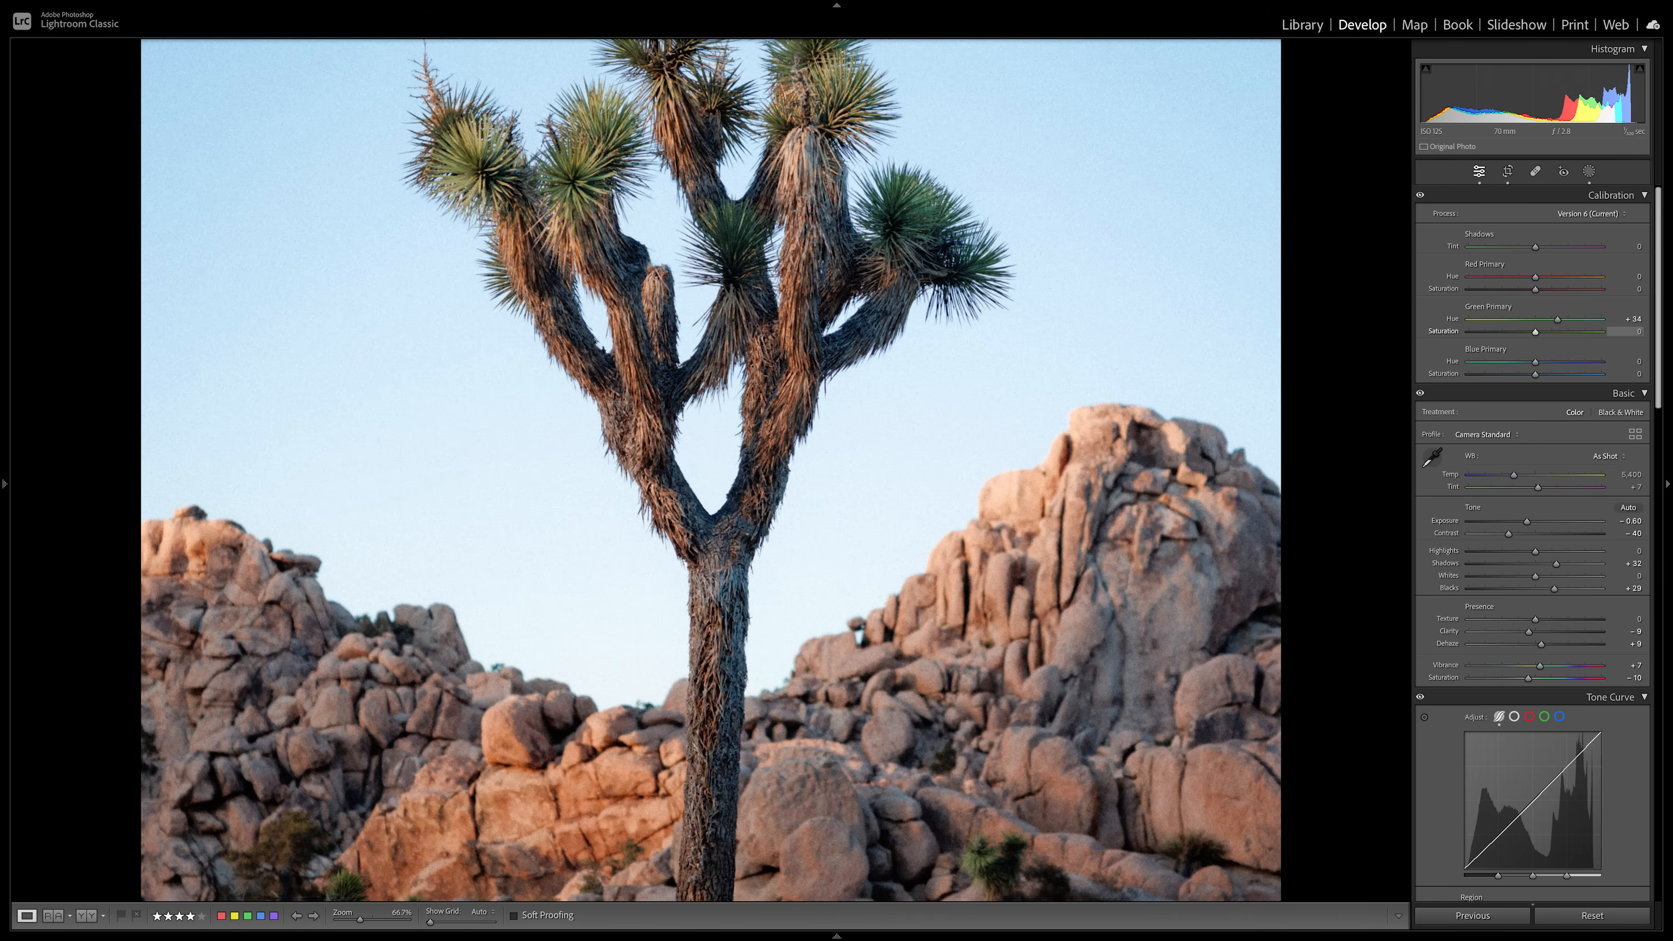
pyautogui.moveTo(1546, 334); pyautogui.dragTo(1555, 332)
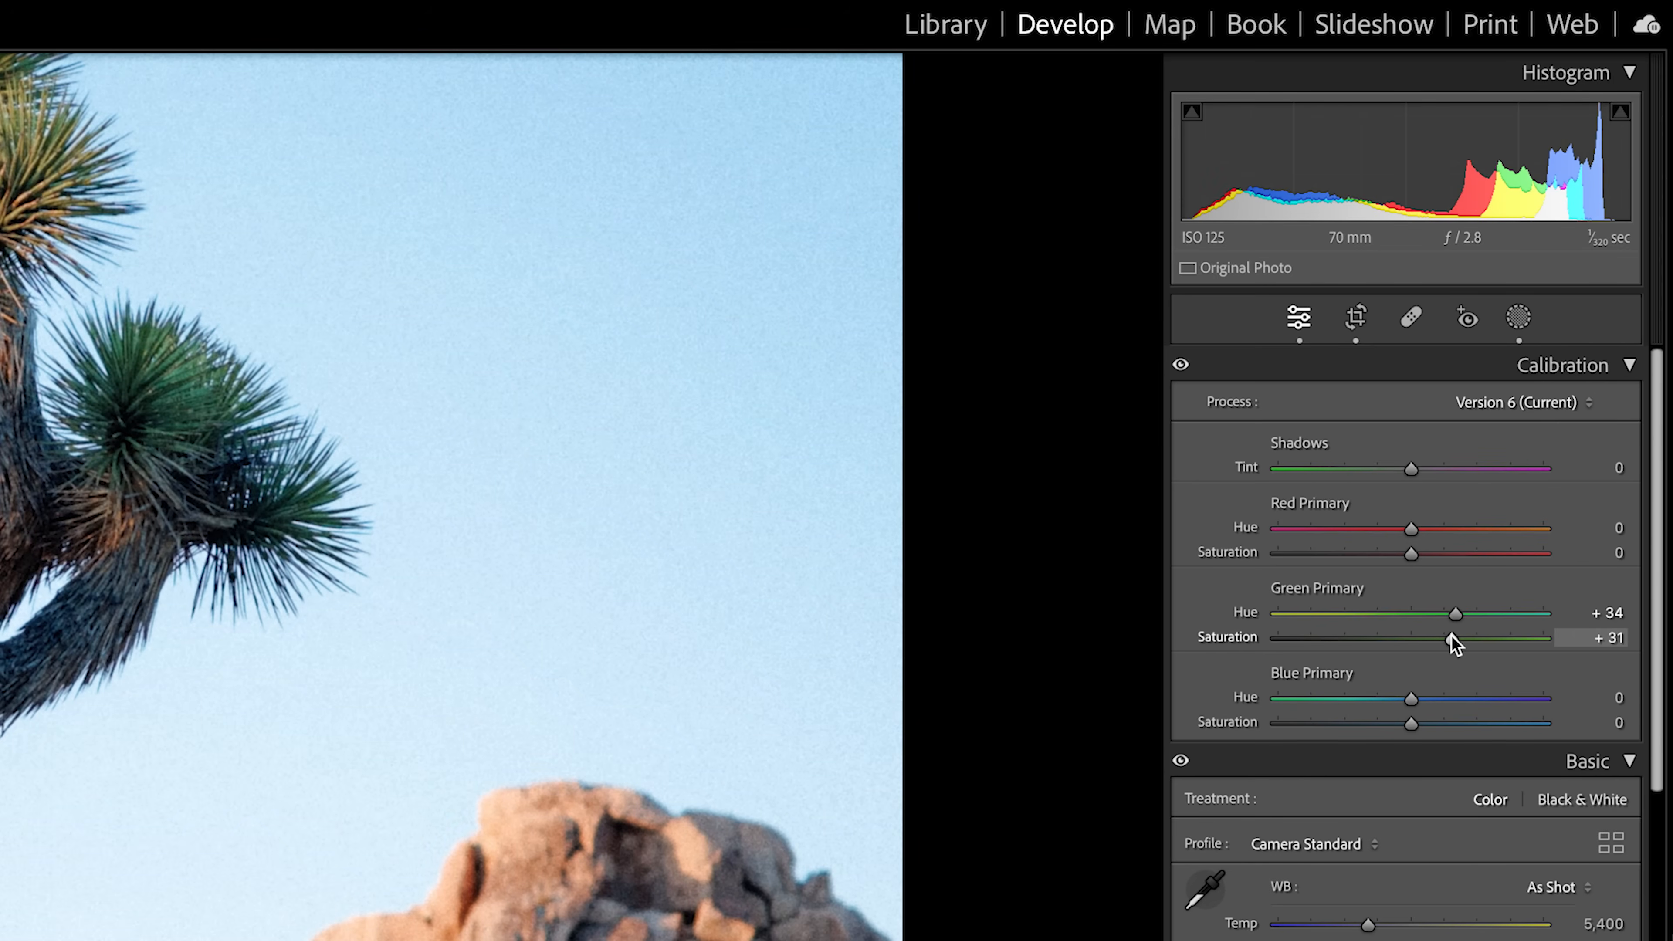
pyautogui.moveTo(1454, 642); pyautogui.dragTo(1486, 643)
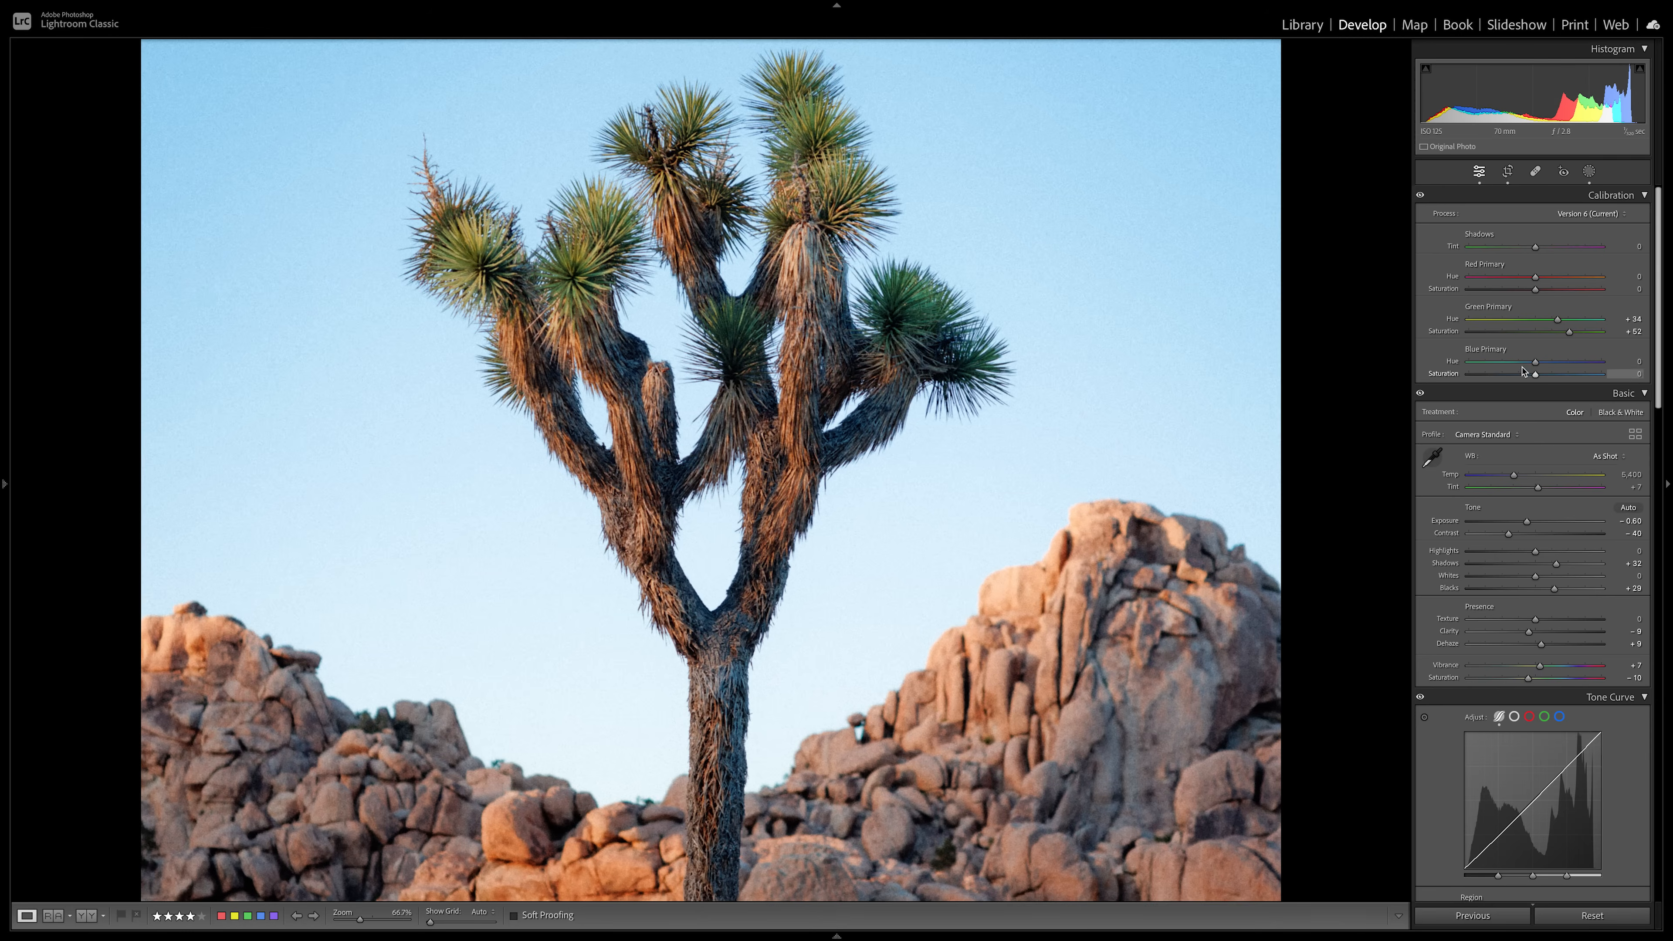
# - Try both extremes of the Blue Primary Hue on the Joshua tree photo and set it to -16
pyautogui.moveTo(1543, 363); pyautogui.dragTo(1611, 364)
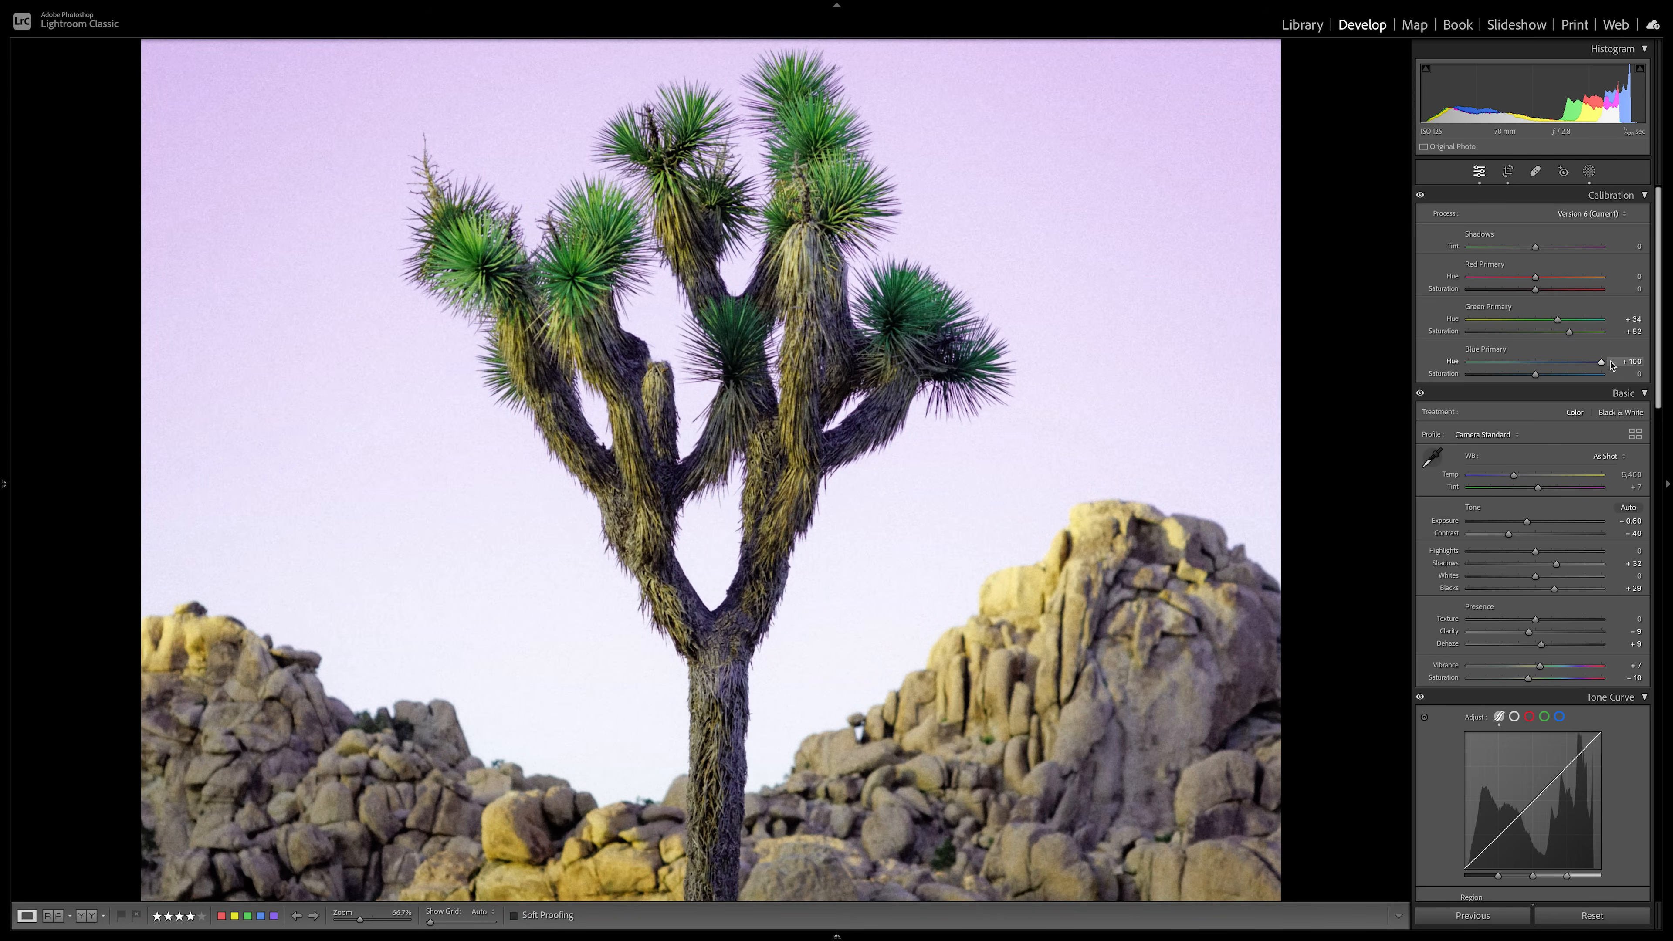
pyautogui.moveTo(1603, 364); pyautogui.dragTo(1478, 366)
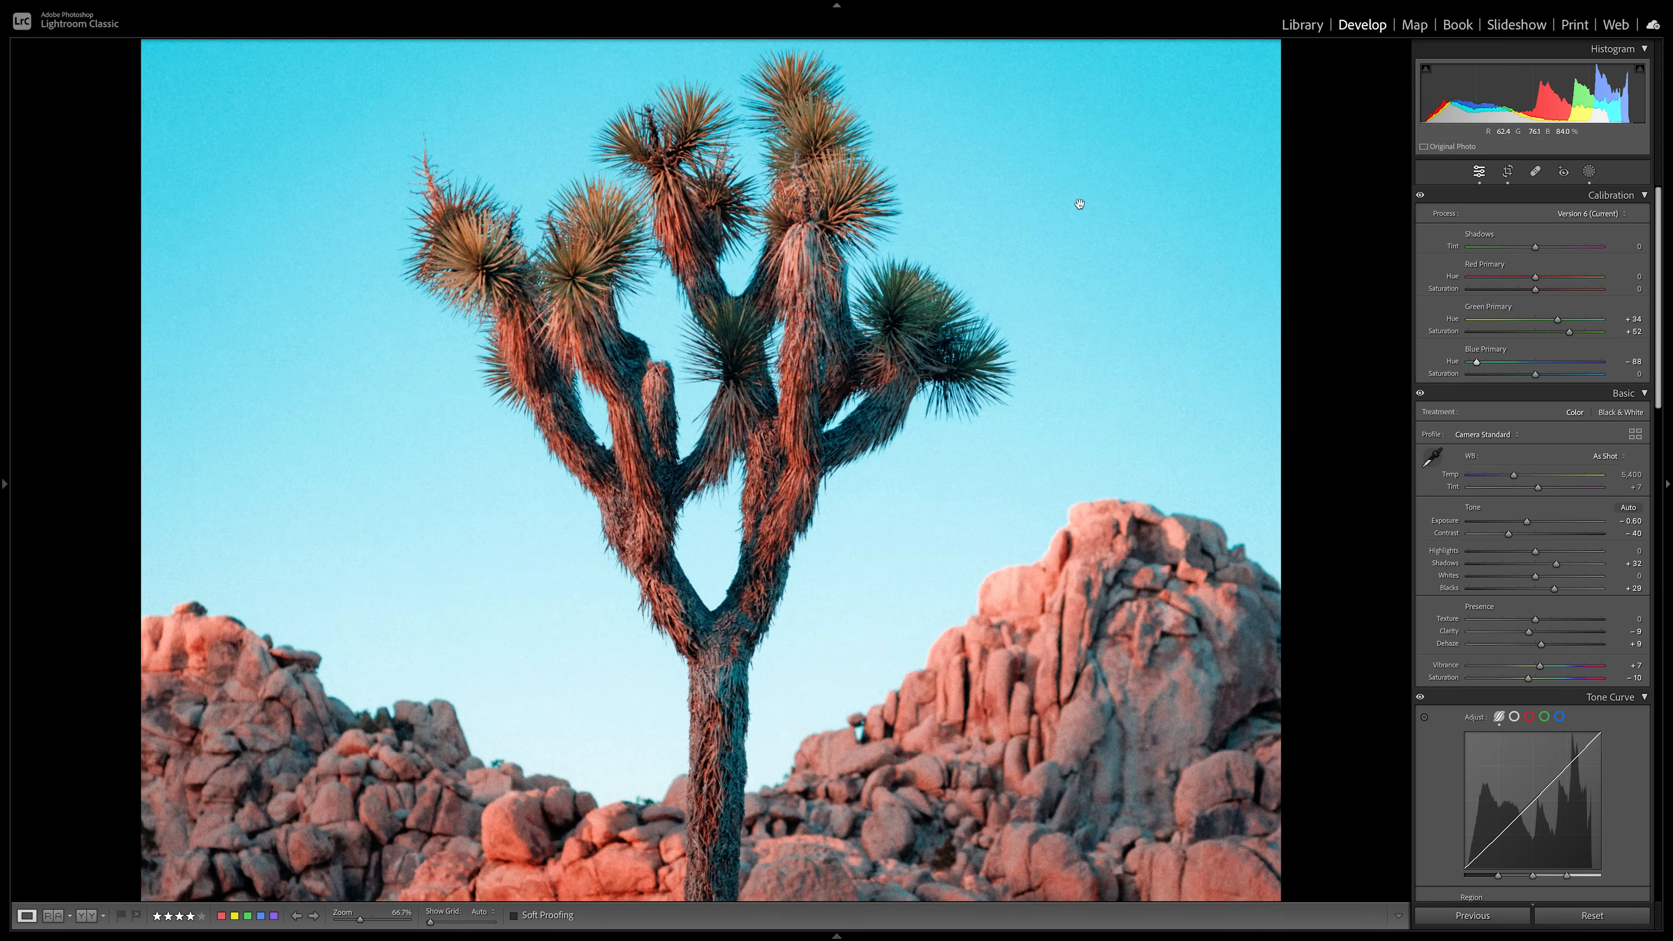
pyautogui.moveTo(1078, 360); pyautogui.dragTo(1061, 322)
pyautogui.scroll(-3, 1060, 323)
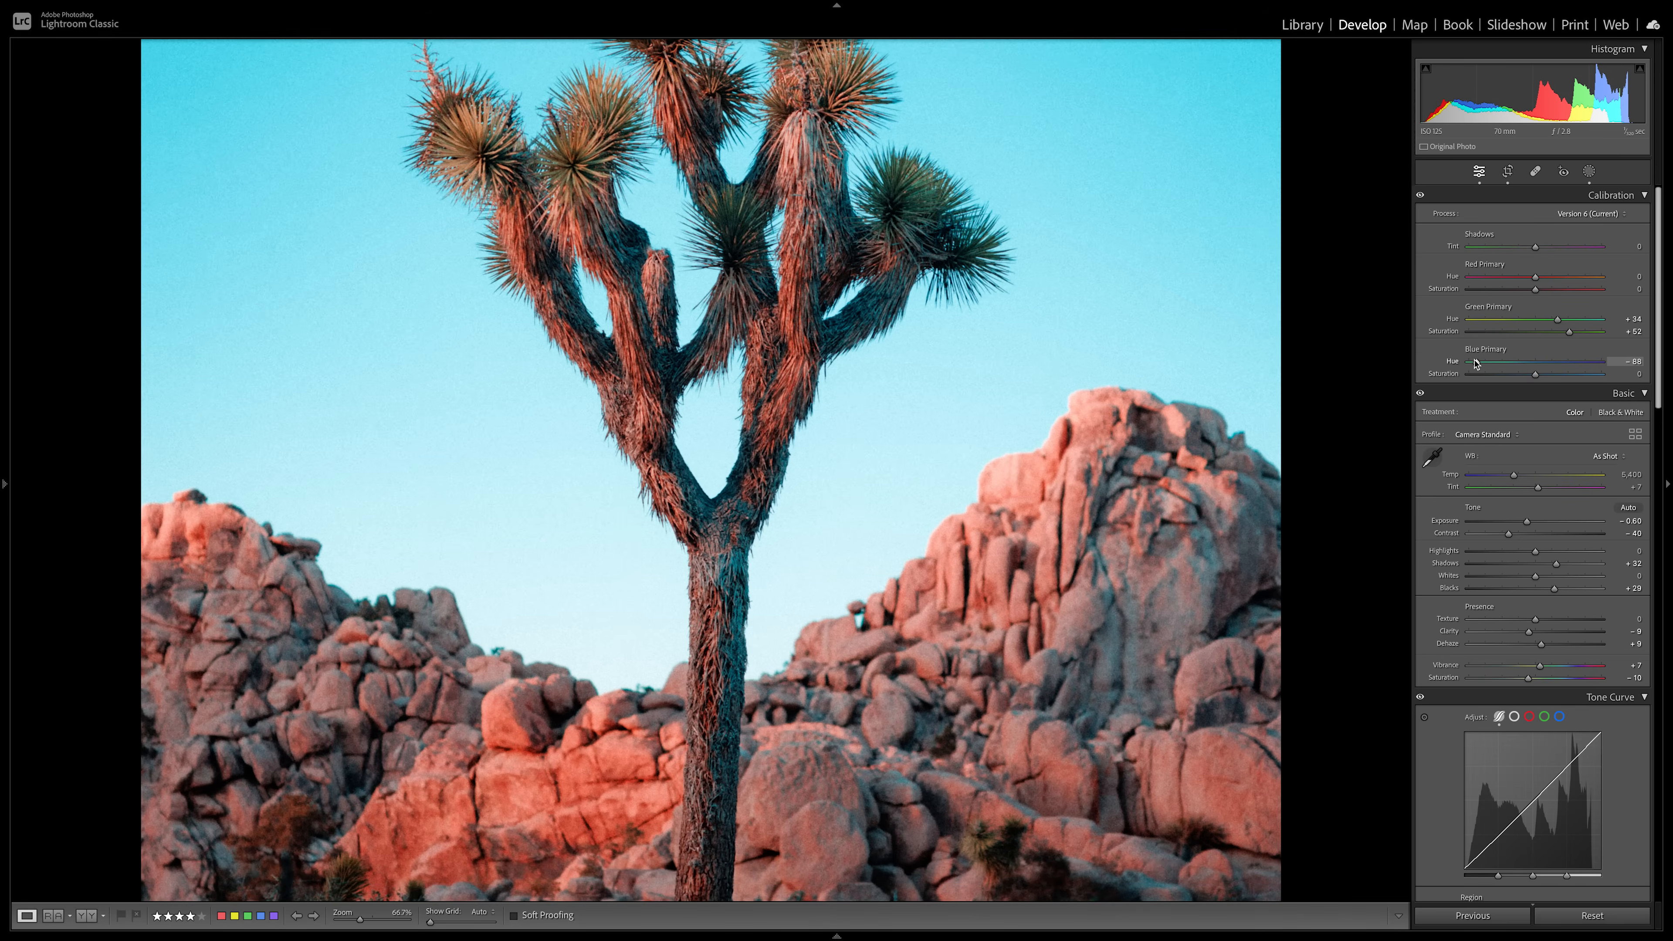
pyautogui.moveTo(1478, 363); pyautogui.dragTo(1534, 363)
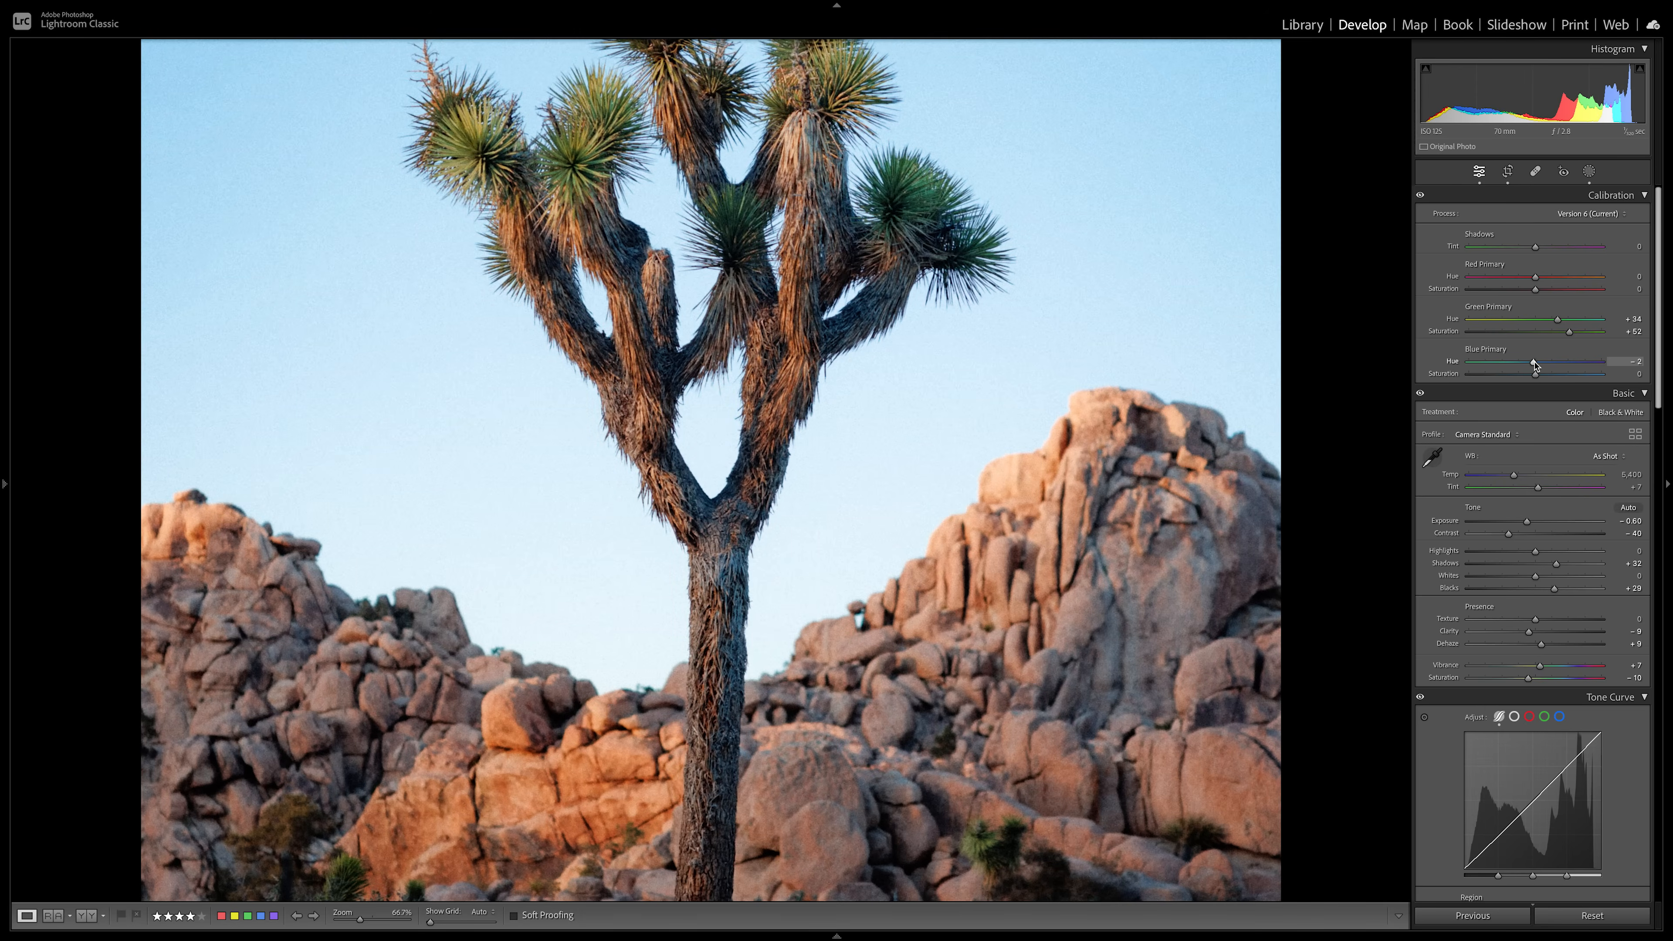
pyautogui.moveTo(1532, 364); pyautogui.dragTo(1529, 363)
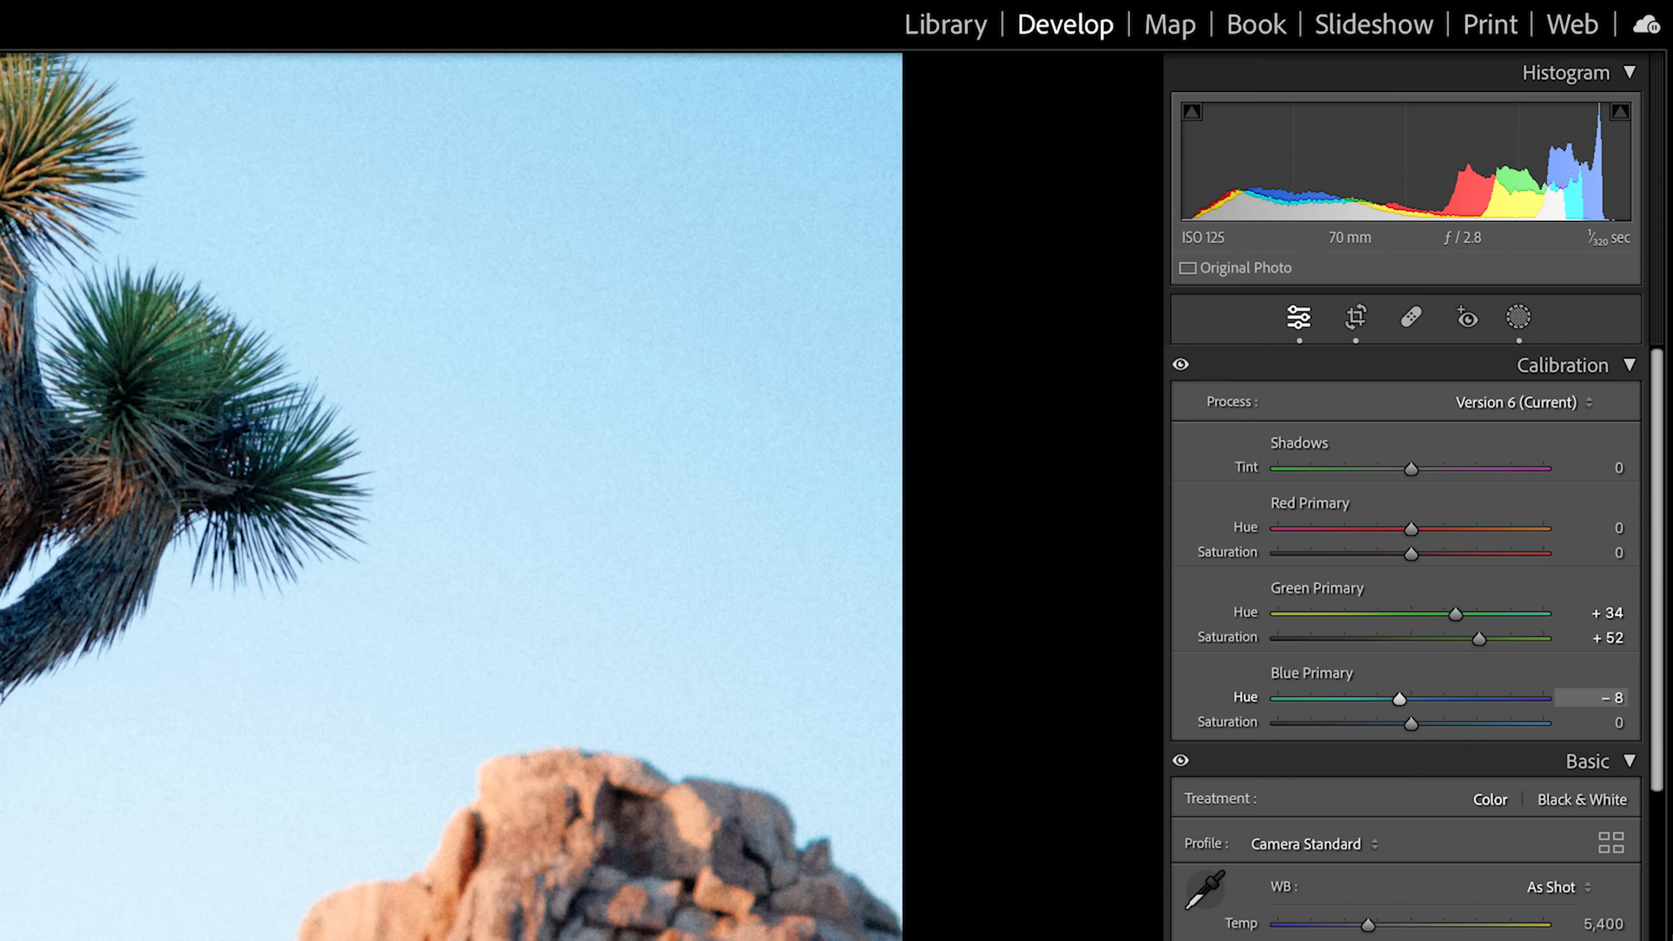
pyautogui.moveTo(1399, 699); pyautogui.dragTo(1391, 699)
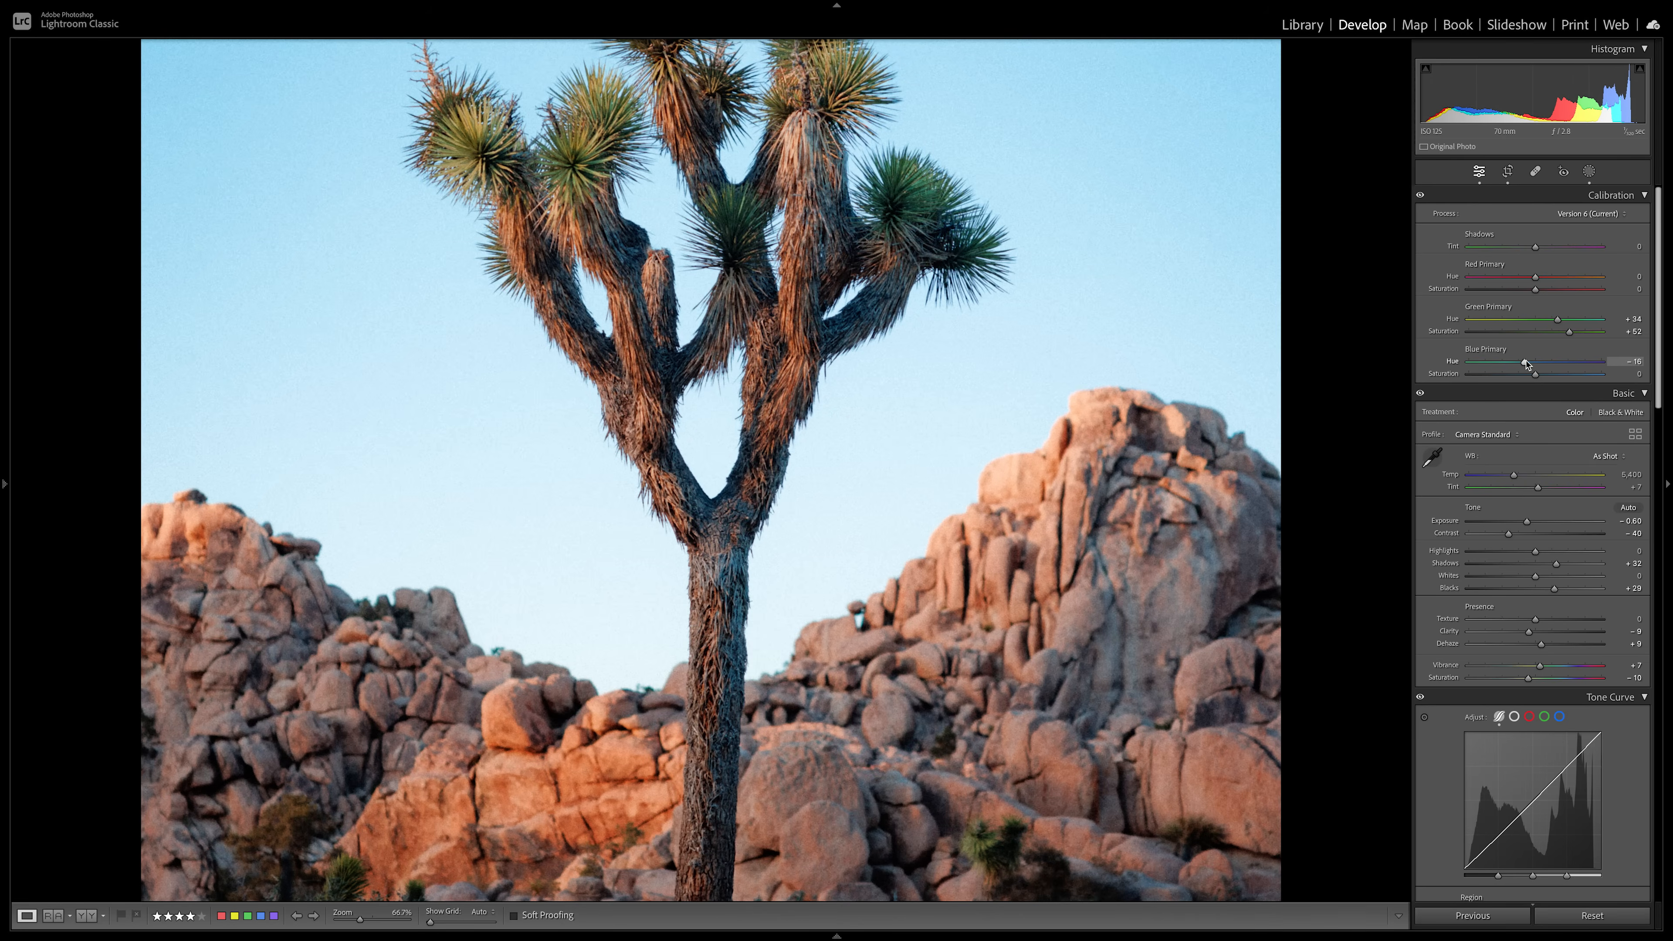
# - Compare the Joshua tree photo with and without the Calibration adjustments, both in close-up and as a whole image
pyautogui.click(1421, 195)
pyautogui.click(1421, 197)
pyautogui.click(1421, 195)
pyautogui.click(1421, 195)
pyautogui.click(952, 363)
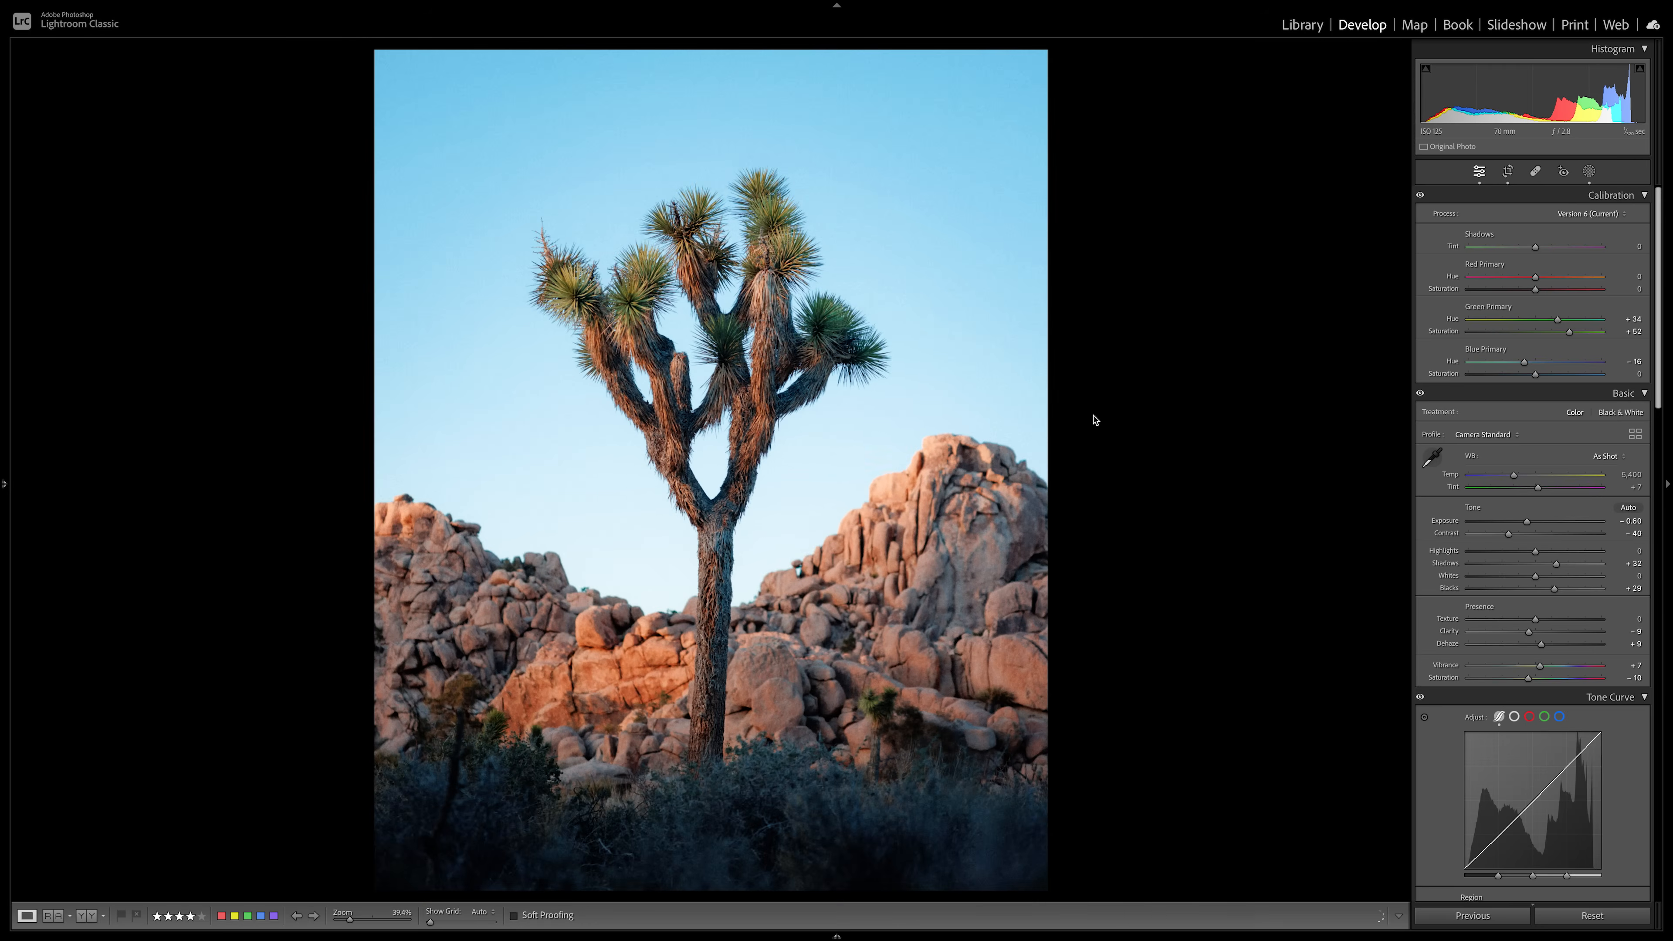
pyautogui.click(1421, 197)
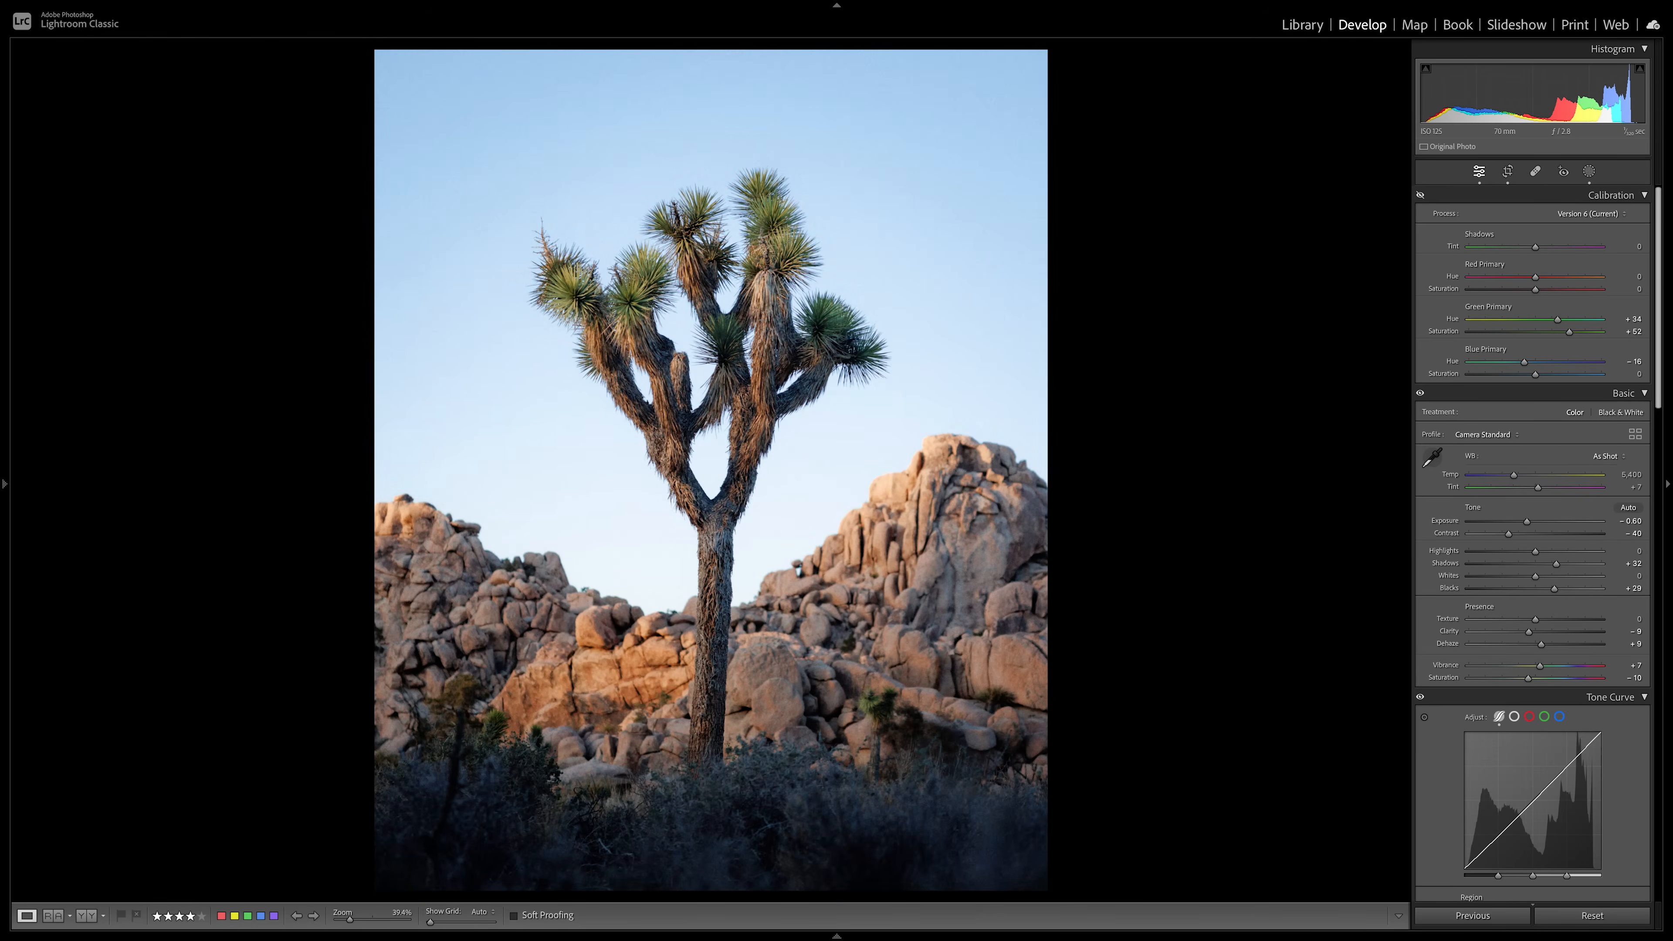
pyautogui.click(1421, 195)
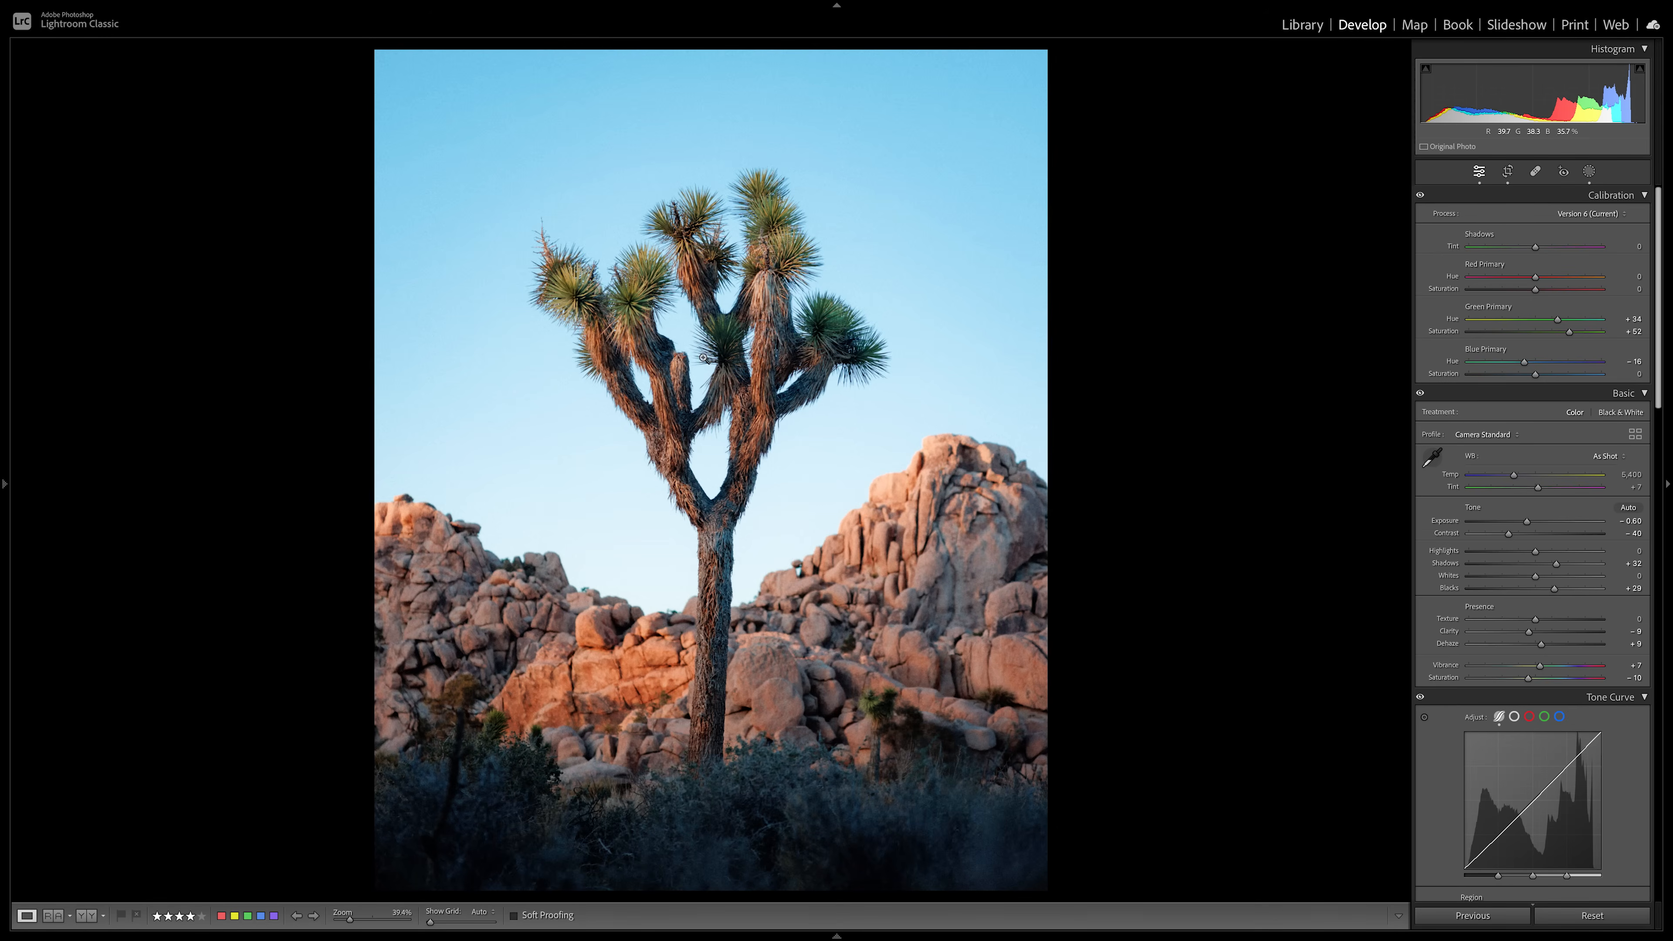
pyautogui.click(1421, 195)
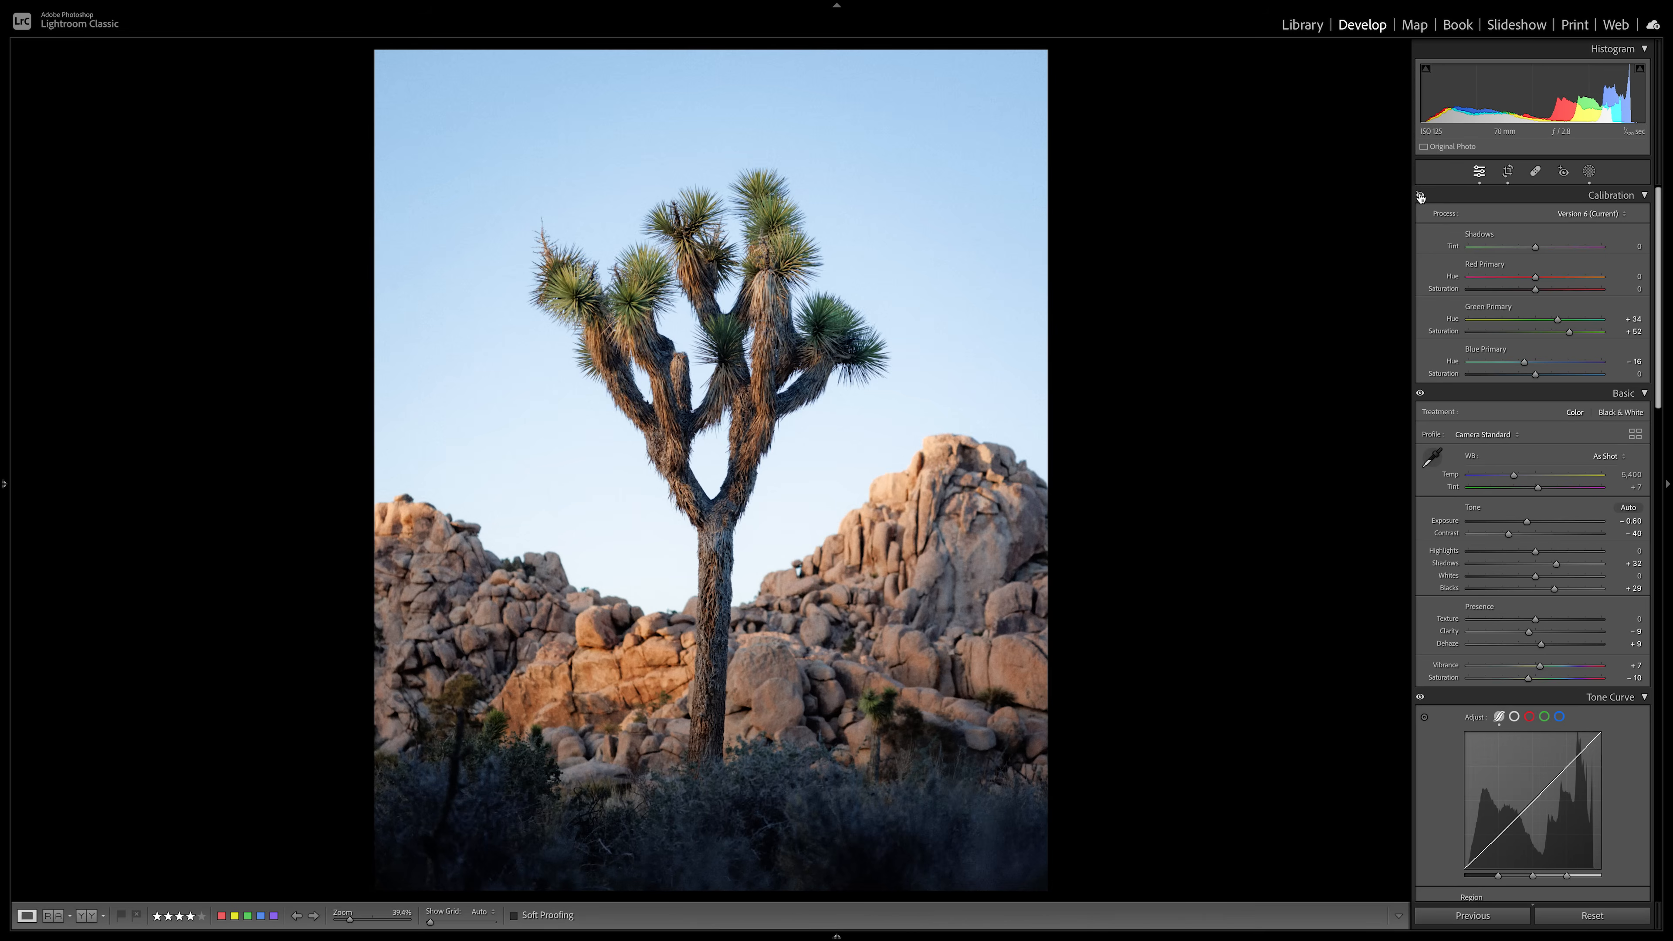
pyautogui.click(1421, 195)
pyautogui.click(1421, 196)
pyautogui.click(1421, 195)
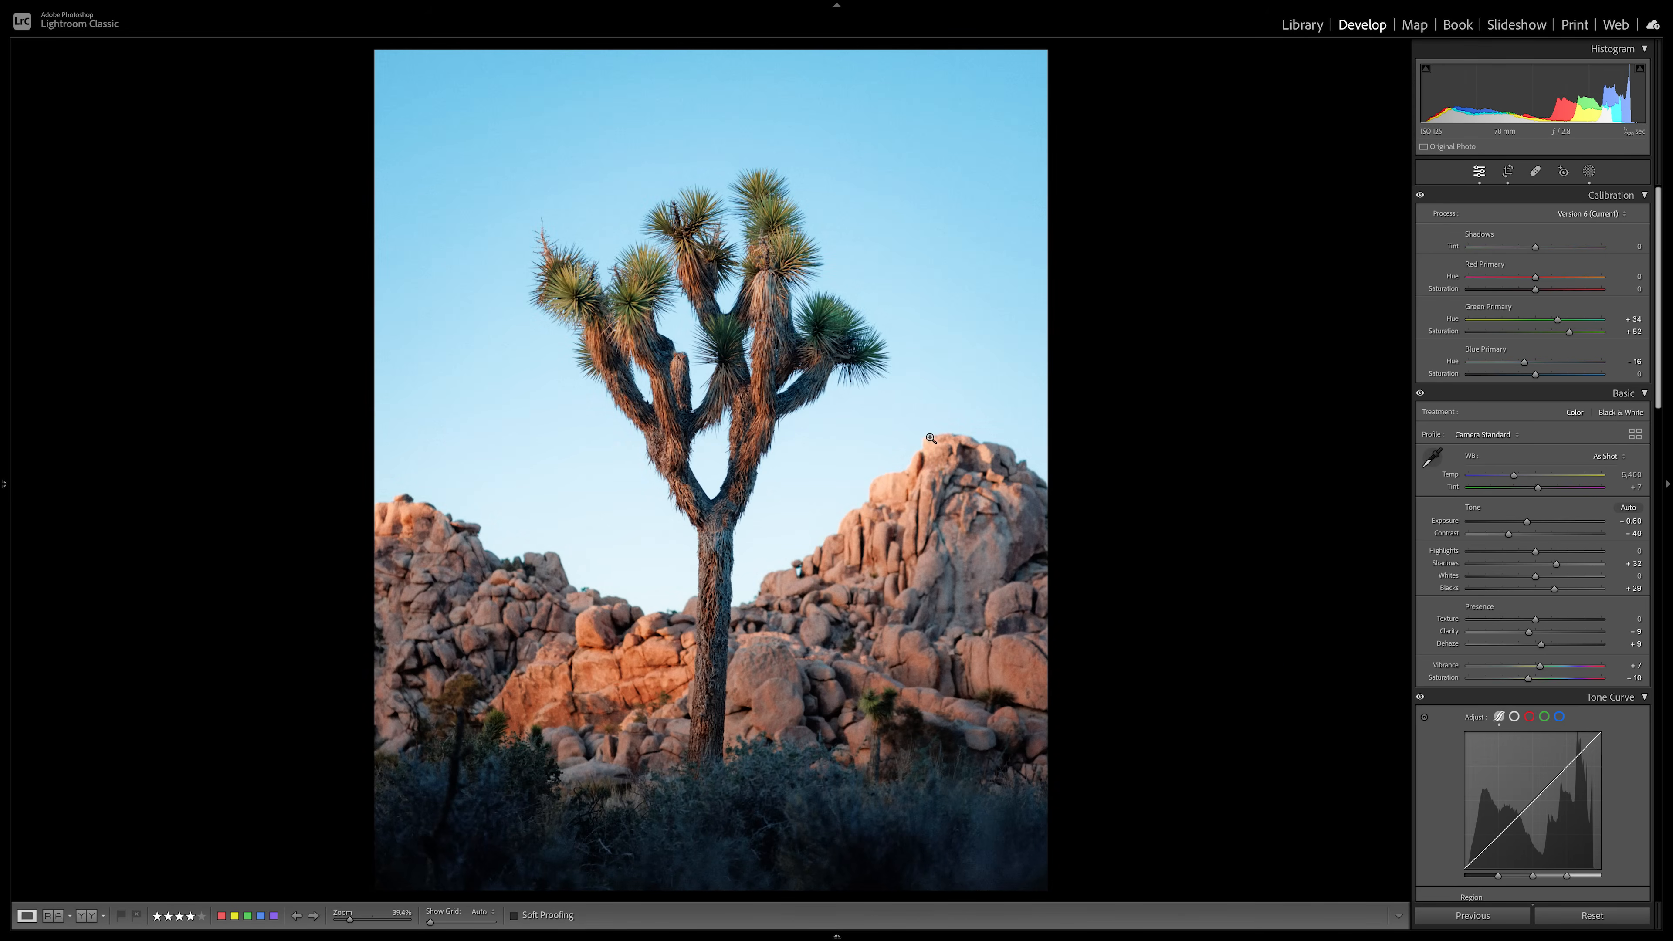
pyautogui.click(741, 447)
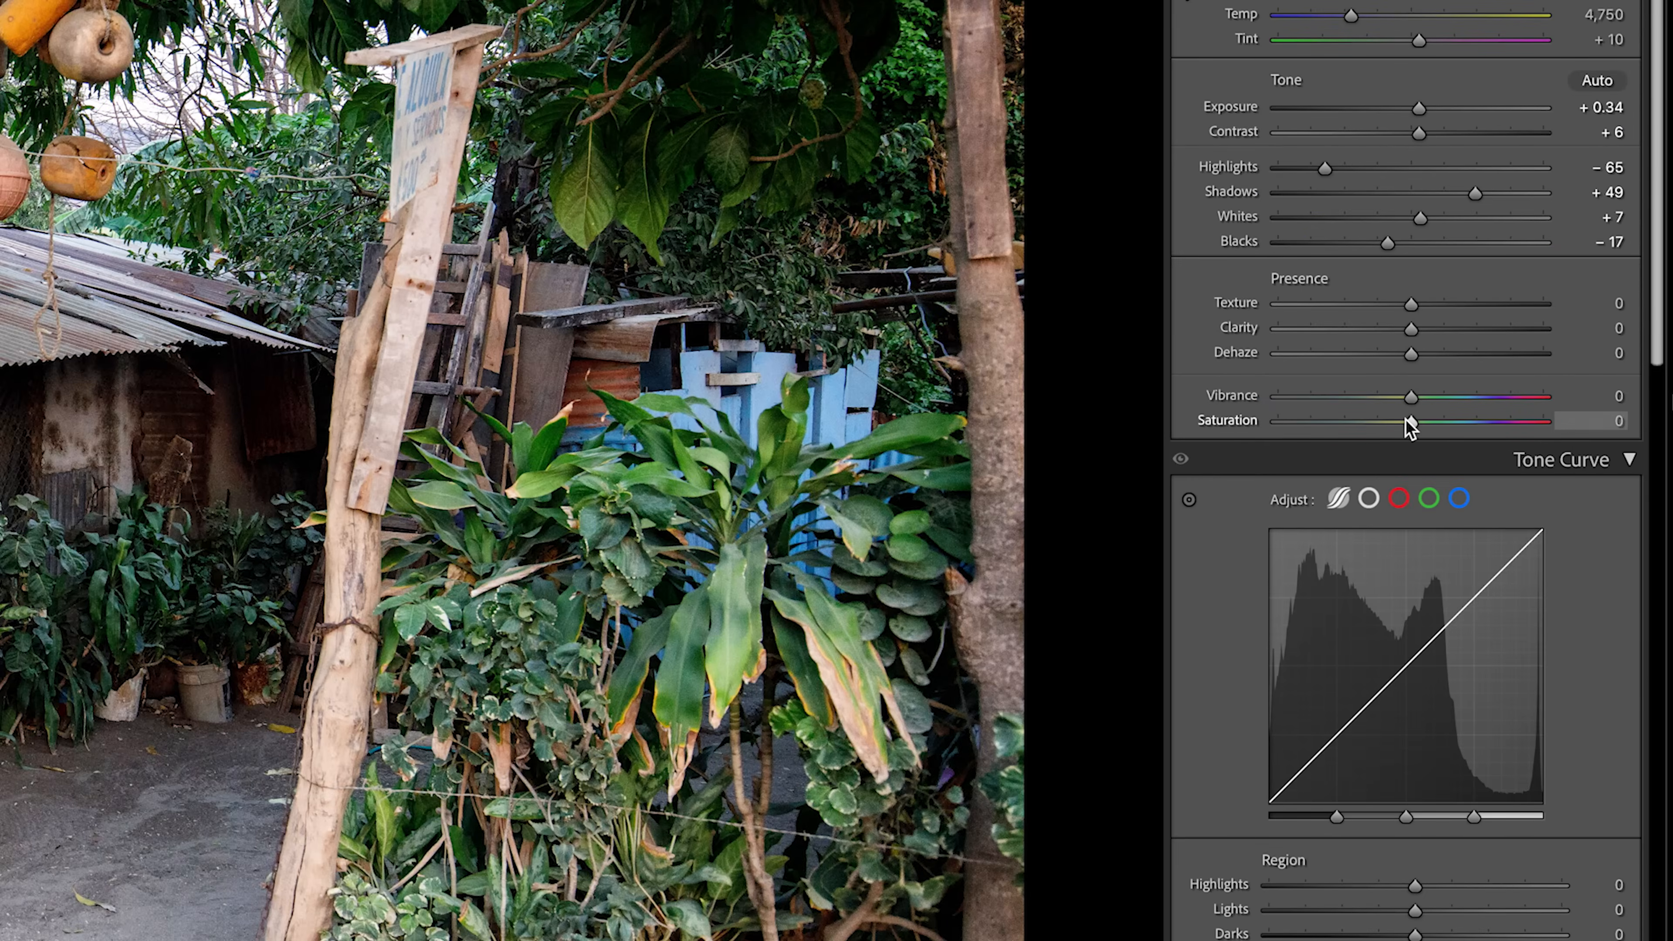
# - Raise the Basic Saturation of the photo of the tin-roofed house to +67
pyautogui.moveTo(1409, 427); pyautogui.dragTo(1505, 421)
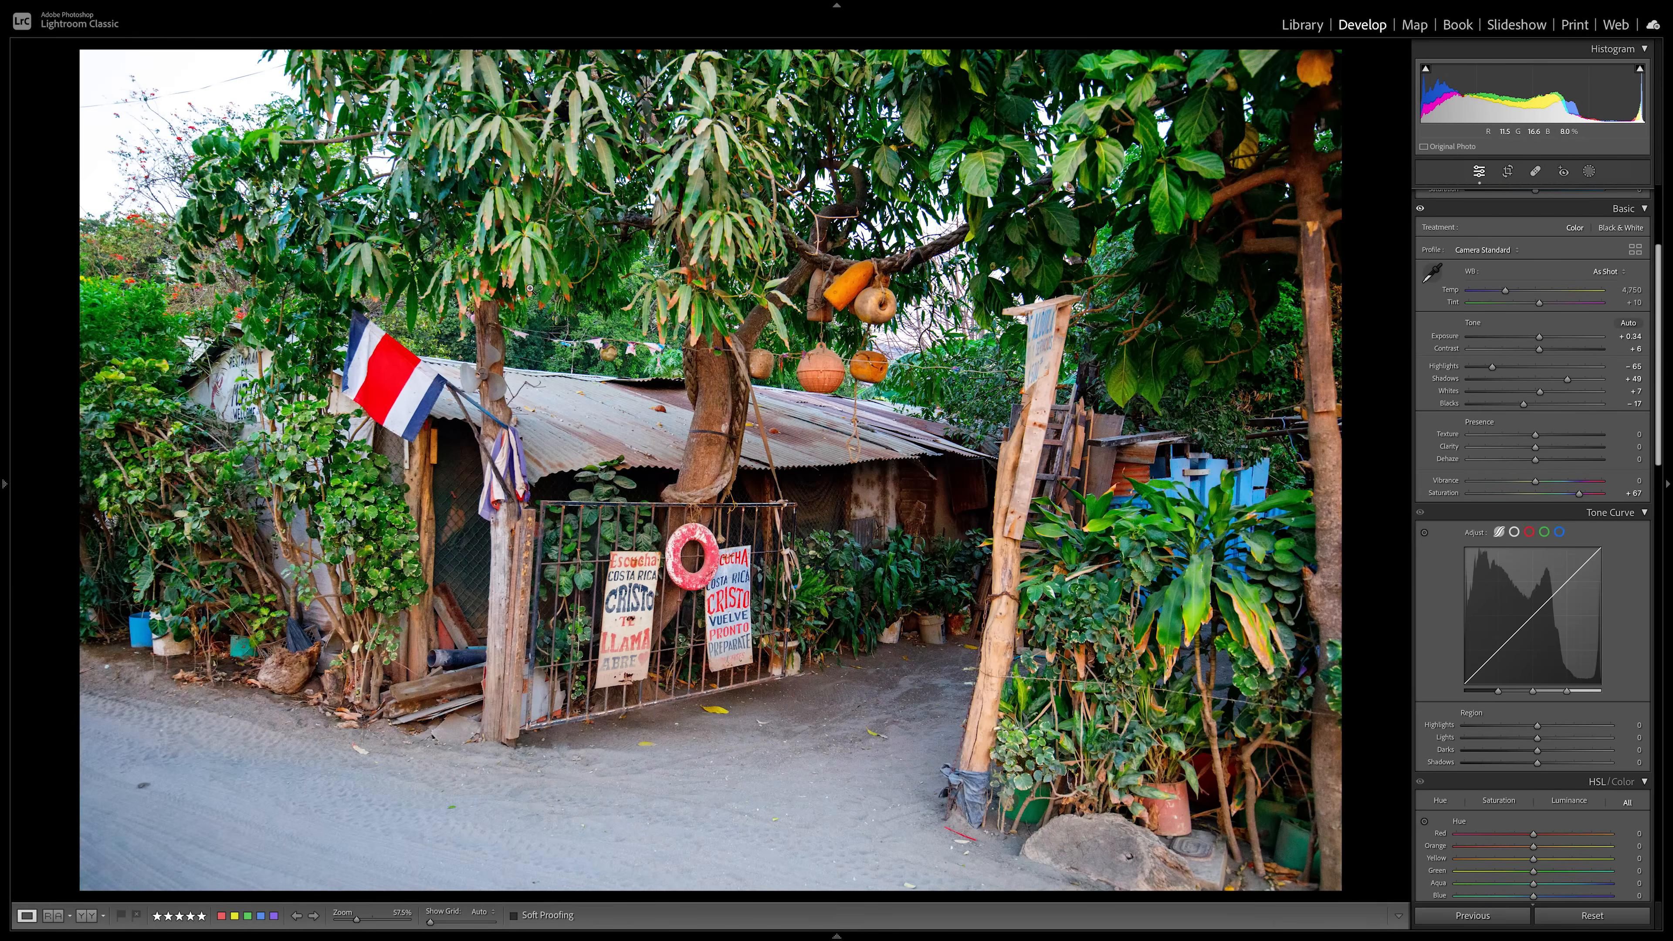